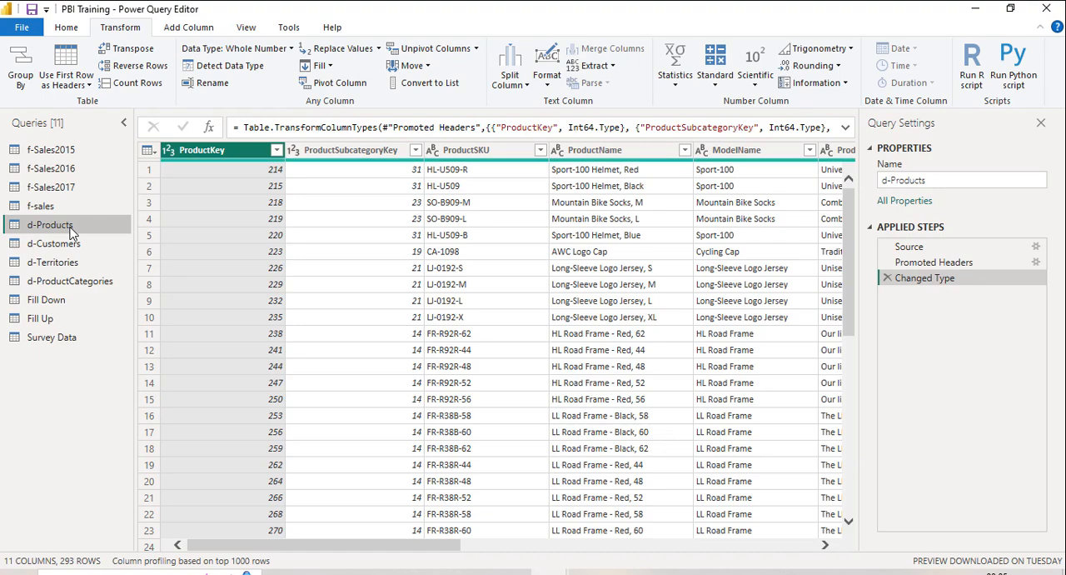
Step: Split the ProductSKU column in d-Products by the custom delimiter "-" at the left-most delimiter only
click(469, 158)
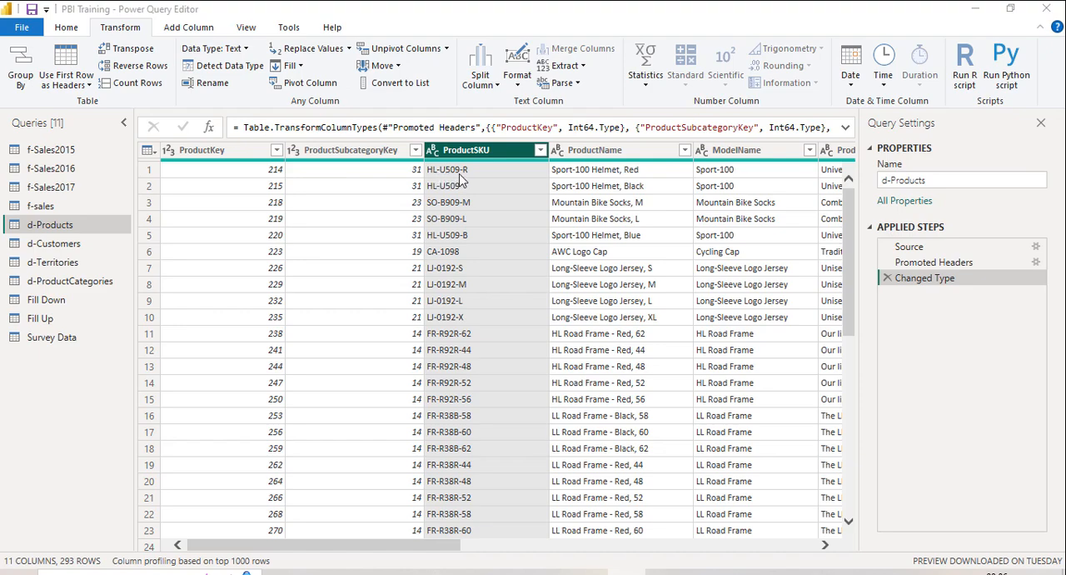
click(491, 87)
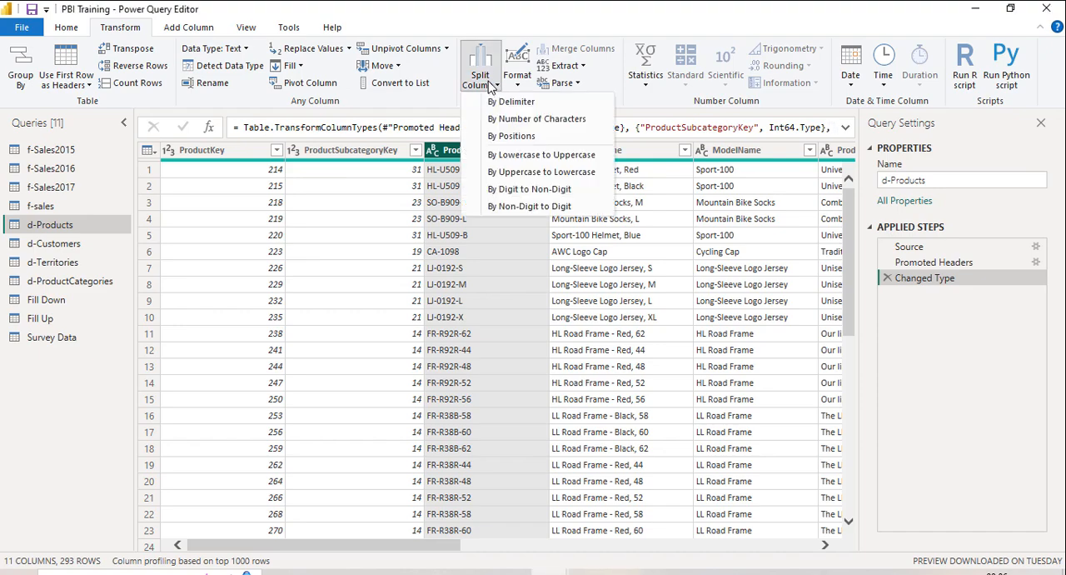
click(486, 77)
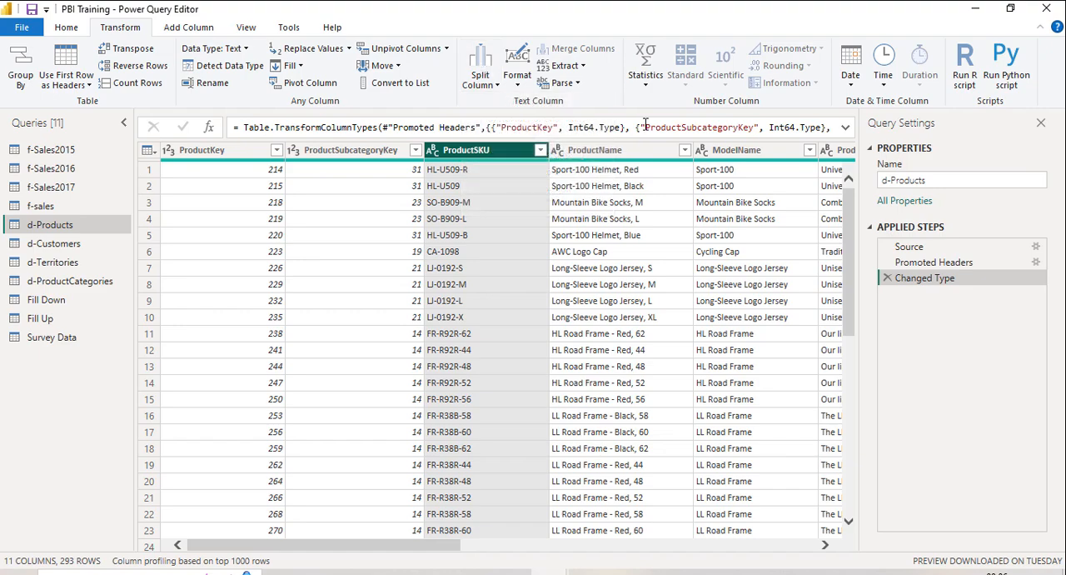
click(498, 85)
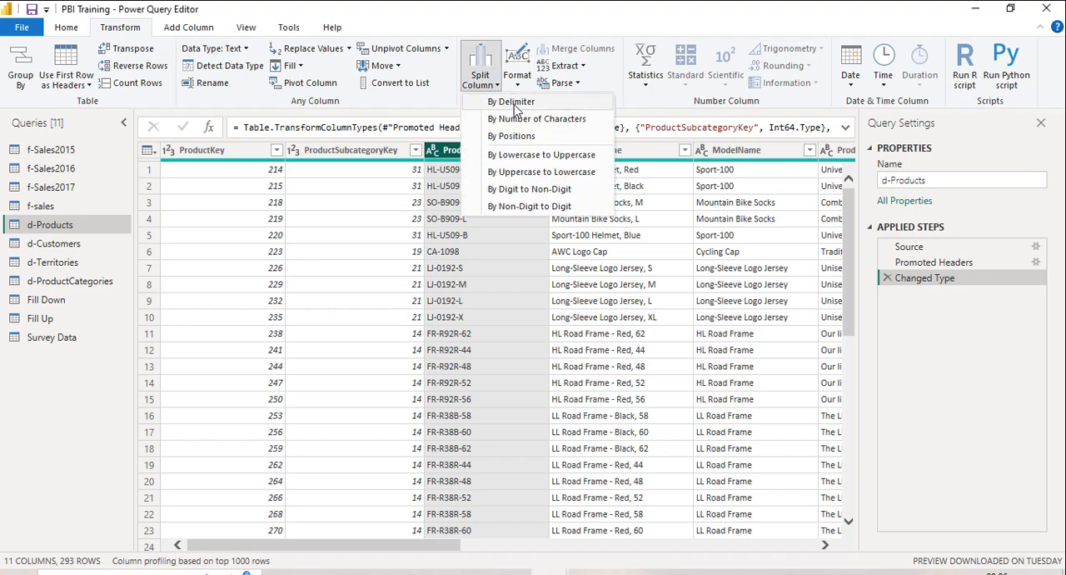
click(514, 104)
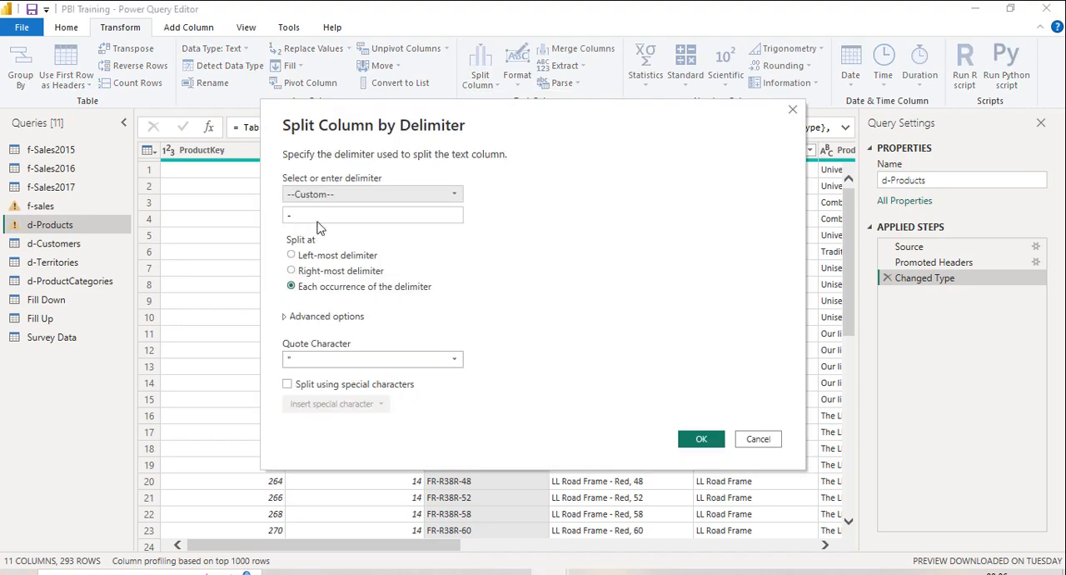
click(333, 196)
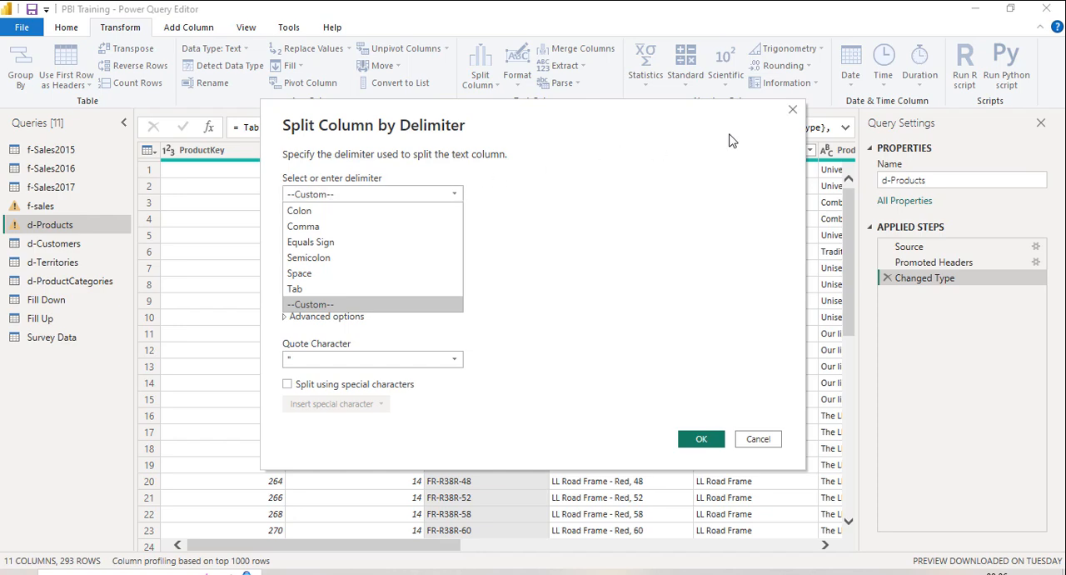
click(968, 81)
click(380, 196)
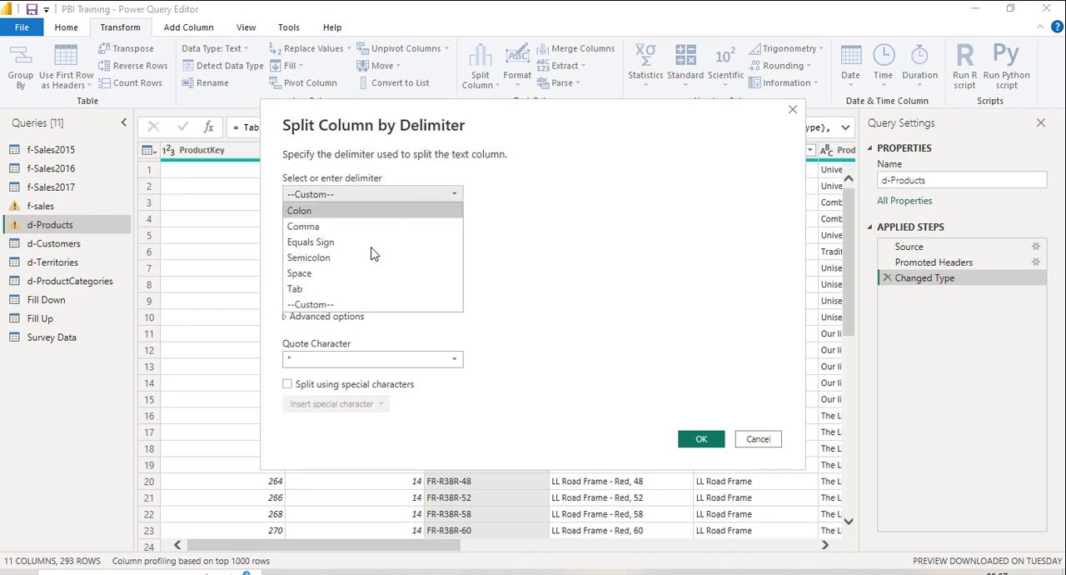
click(350, 304)
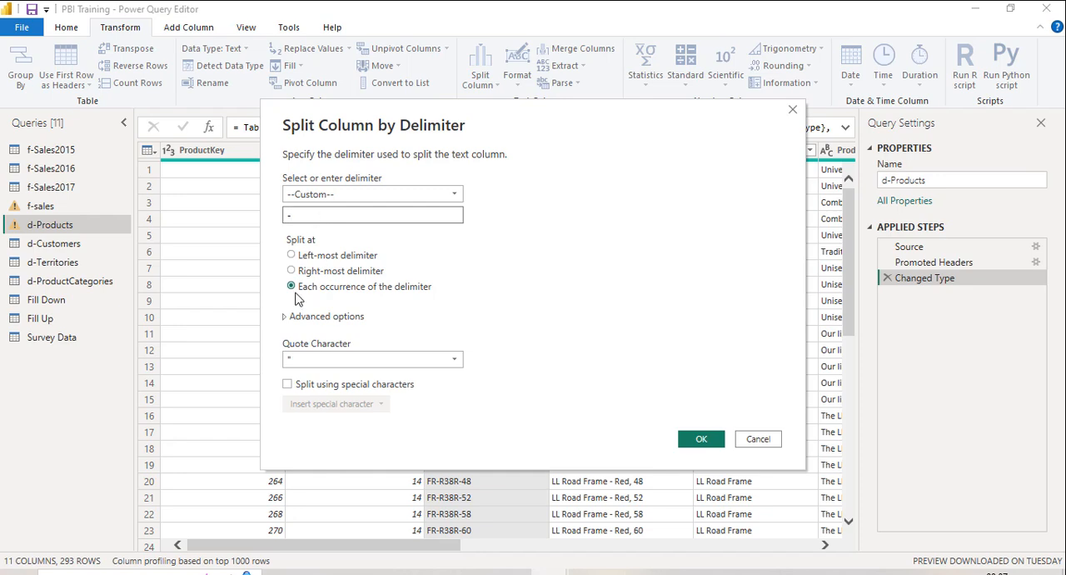
click(291, 256)
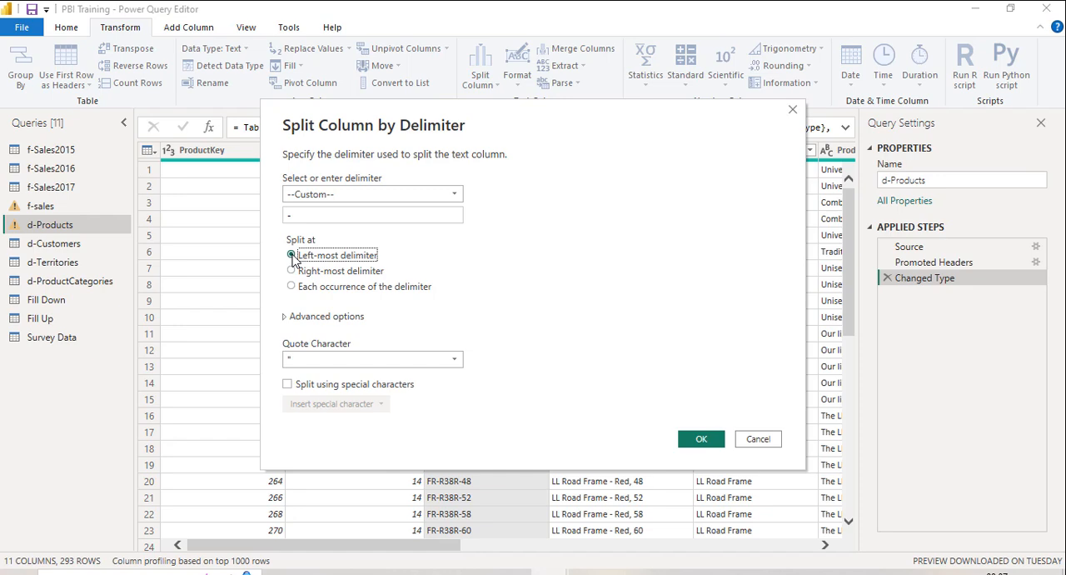
click(293, 218)
click(700, 442)
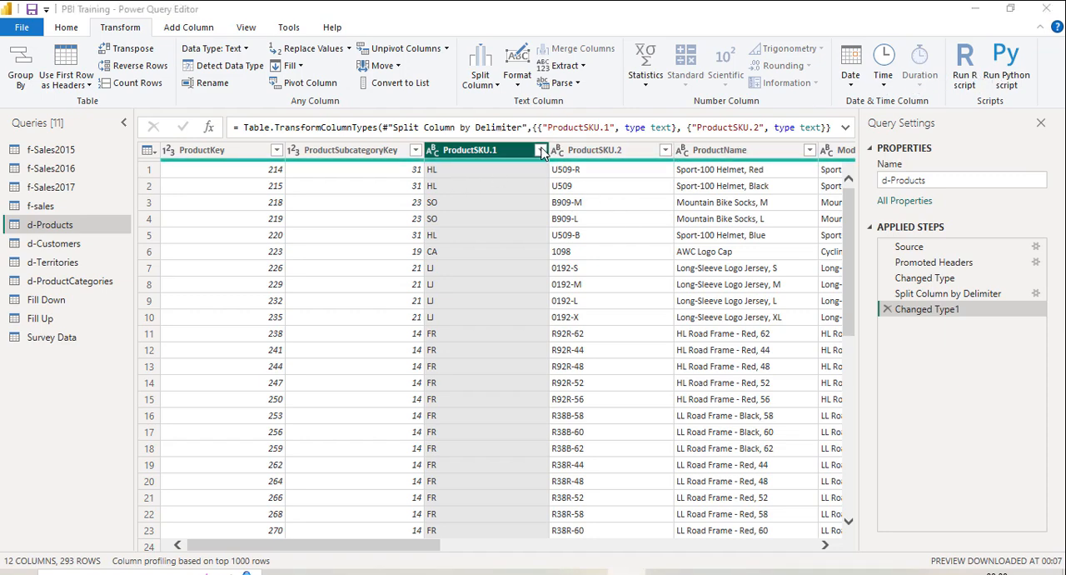
Step: Rename the first column of the split, ProductSKU.1, as SKUtype
double_click(502, 153)
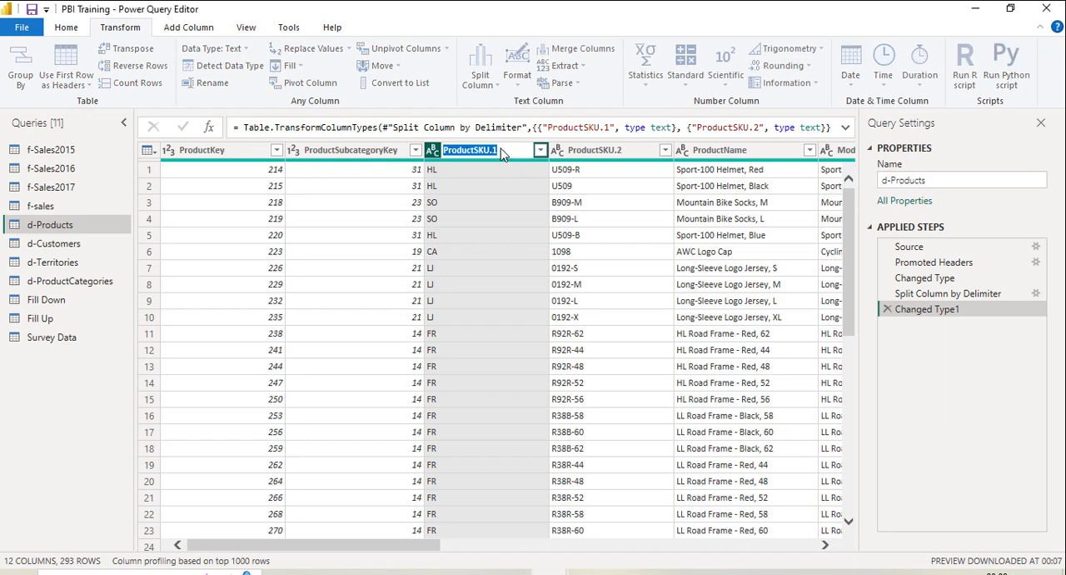
key(BackSpace)
text(SK)
text(Utype)
key(Return)
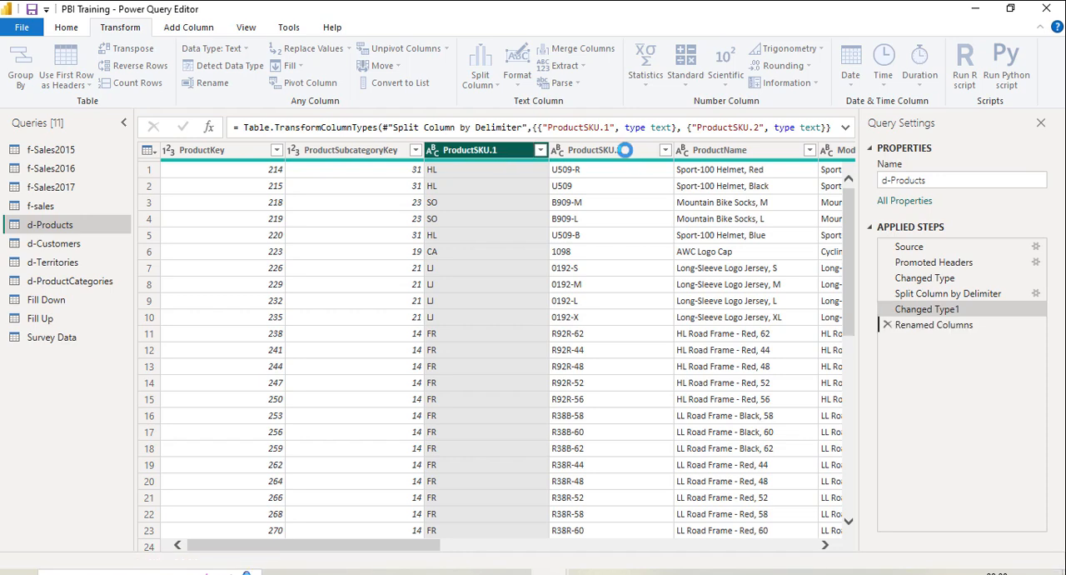
Step: Rename the second column of the split, ProductSKU.2, as SKU
click(619, 150)
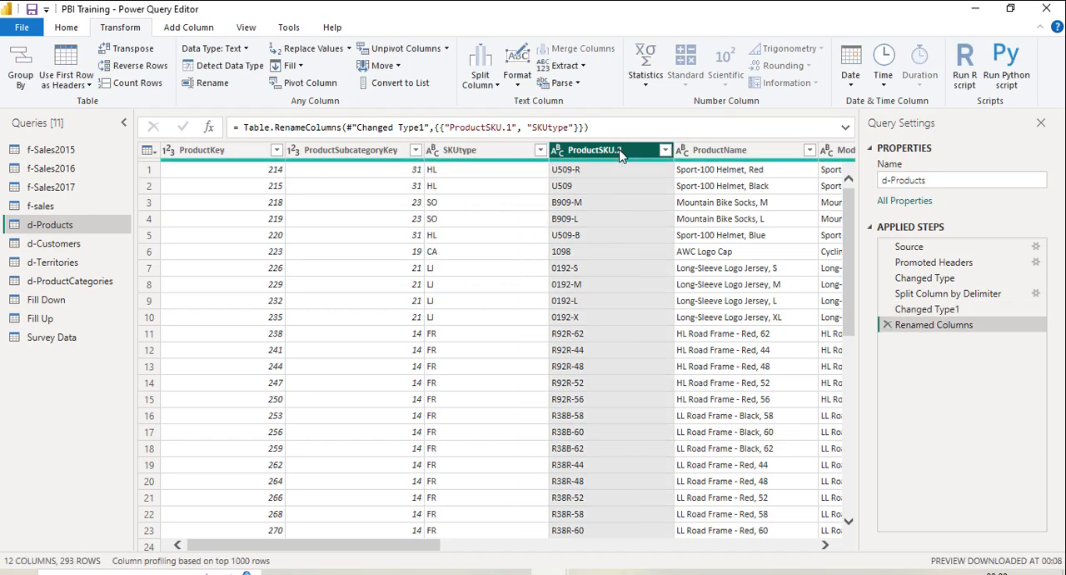
double_click(619, 152)
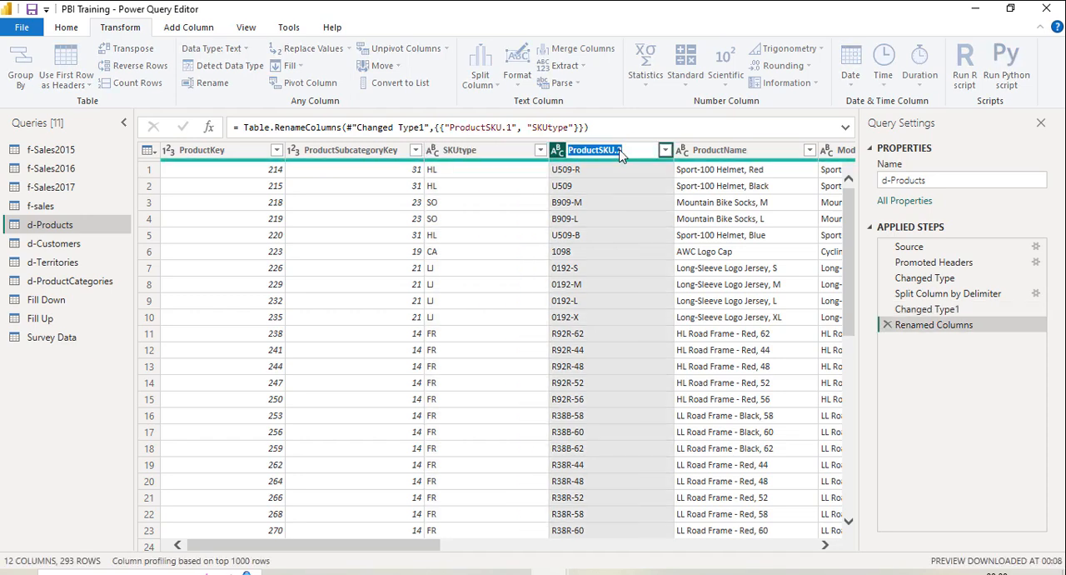
text(SKU)
key(Return)
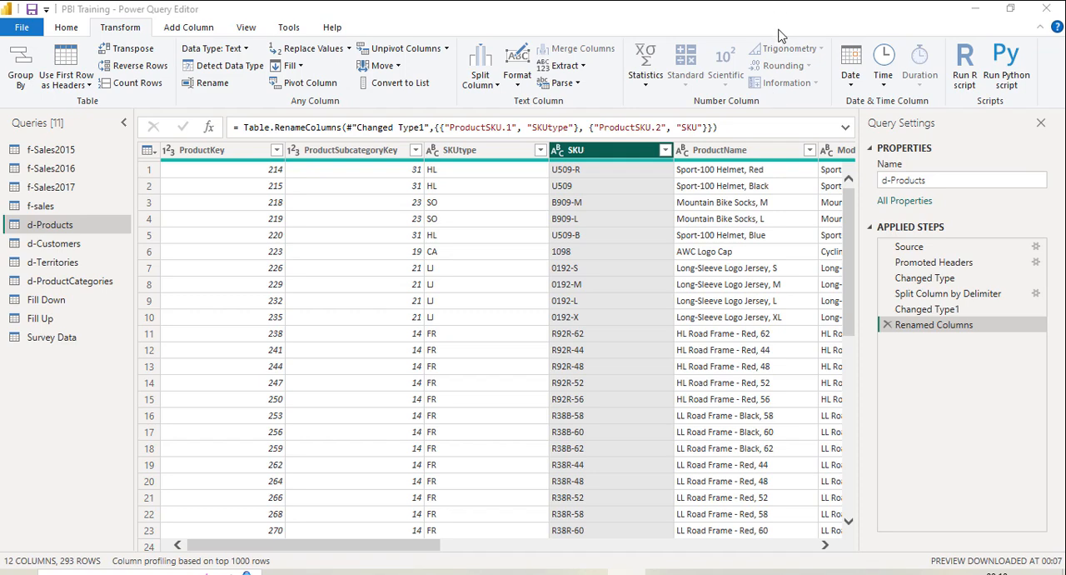
Step: In d-Customers, add a new column that extracts the text before the "@" delimiter from EmailAddress
click(71, 245)
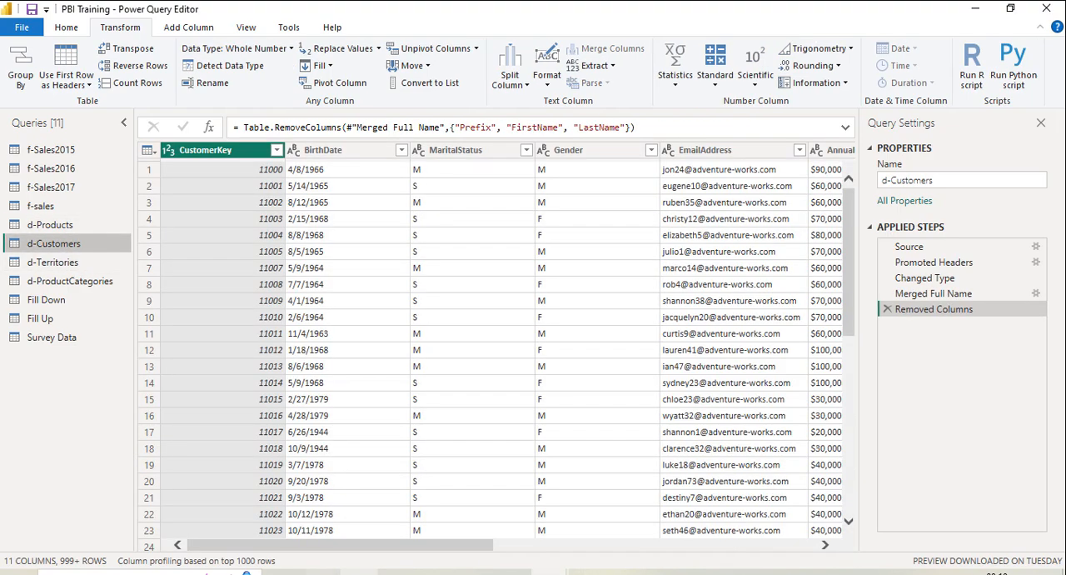
drag(392, 547, 488, 547)
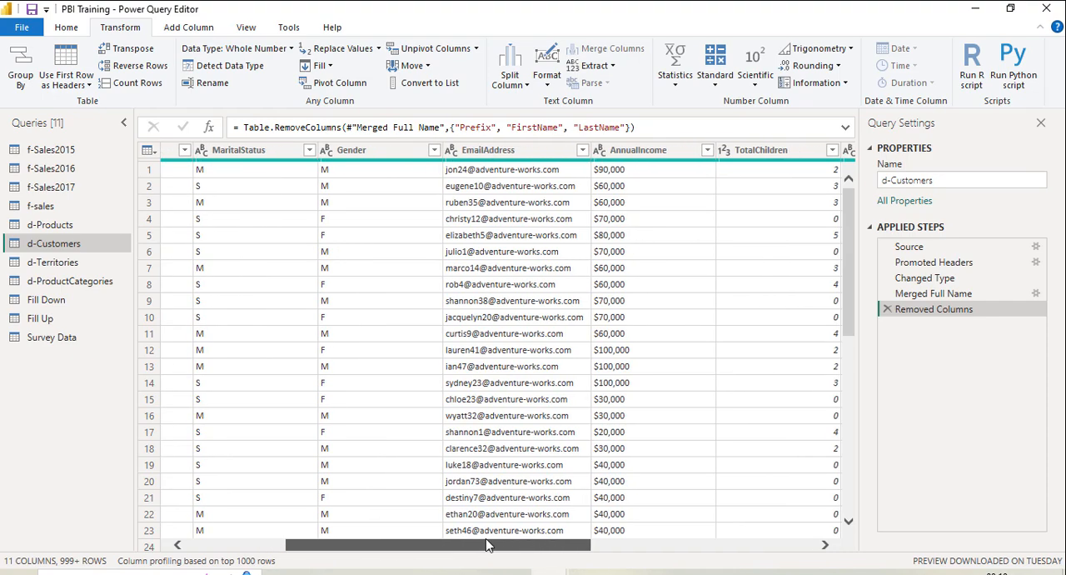
click(513, 153)
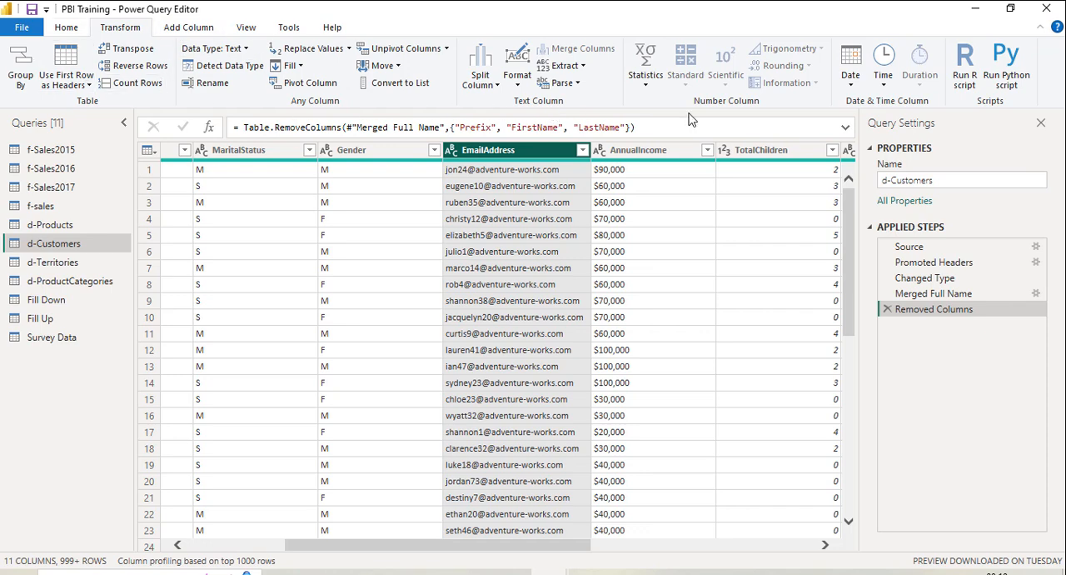
click(583, 67)
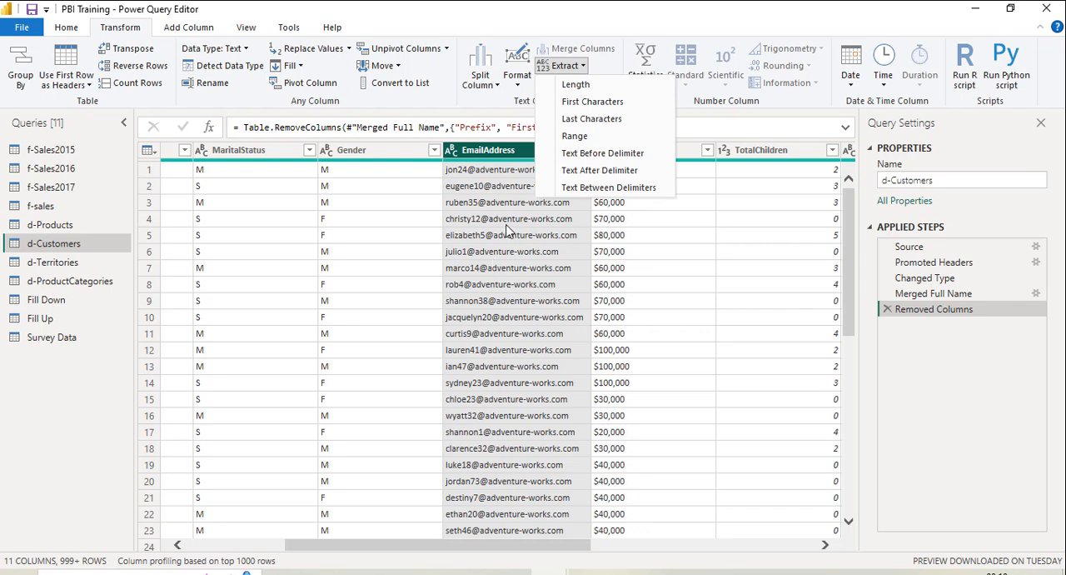
click(204, 30)
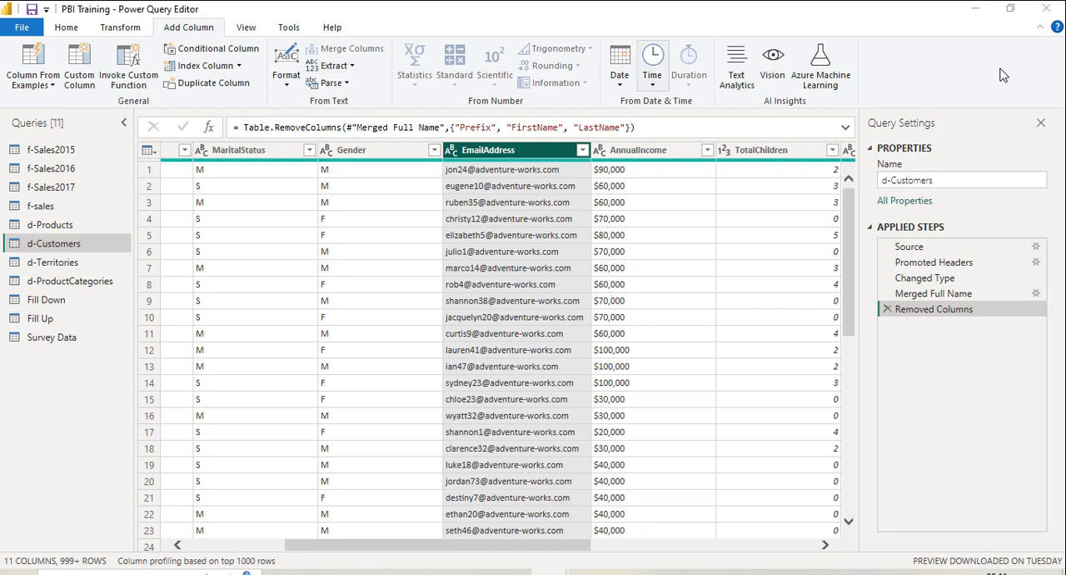
click(352, 67)
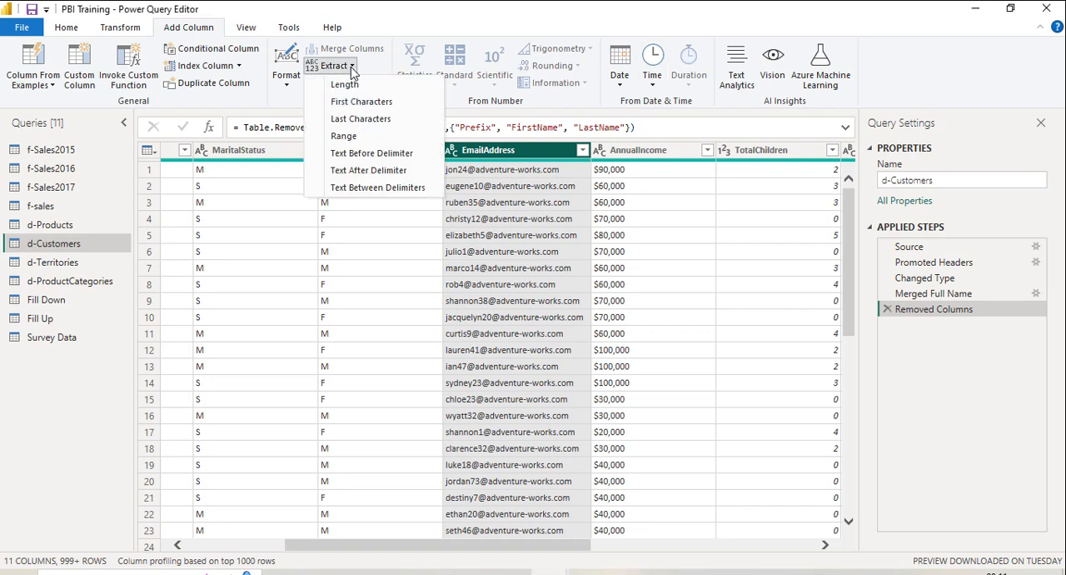
click(358, 155)
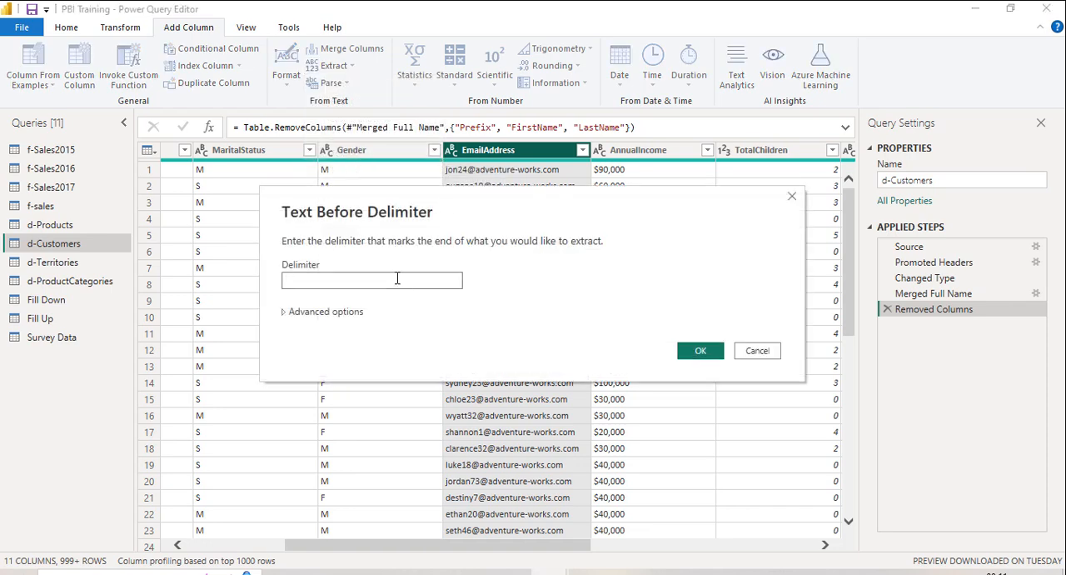
text(@)
click(705, 352)
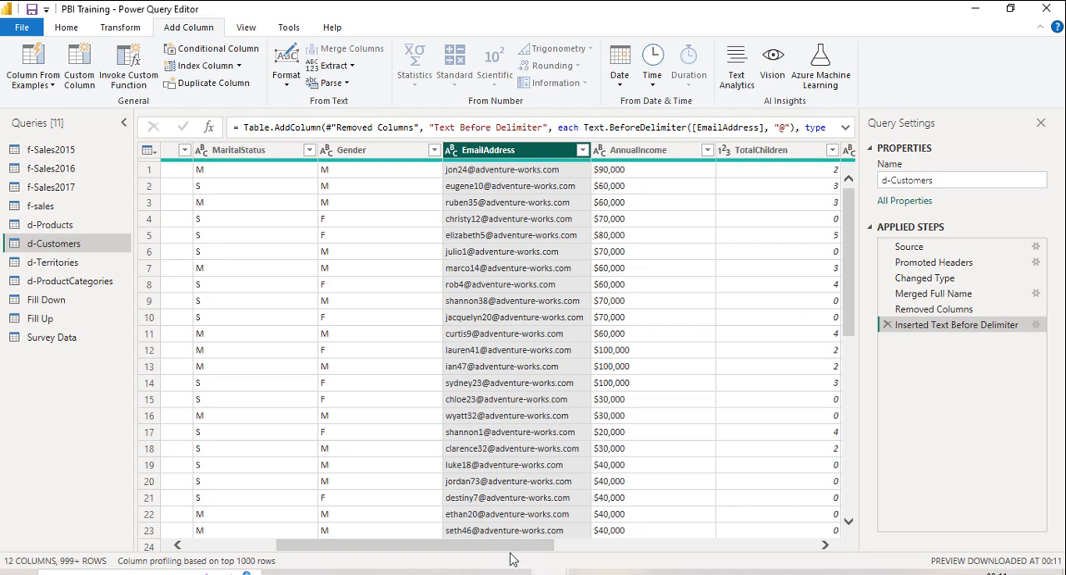
Step: Rename the Text Before Delimiter column at the end of d-Customers as Username
drag(543, 547, 828, 542)
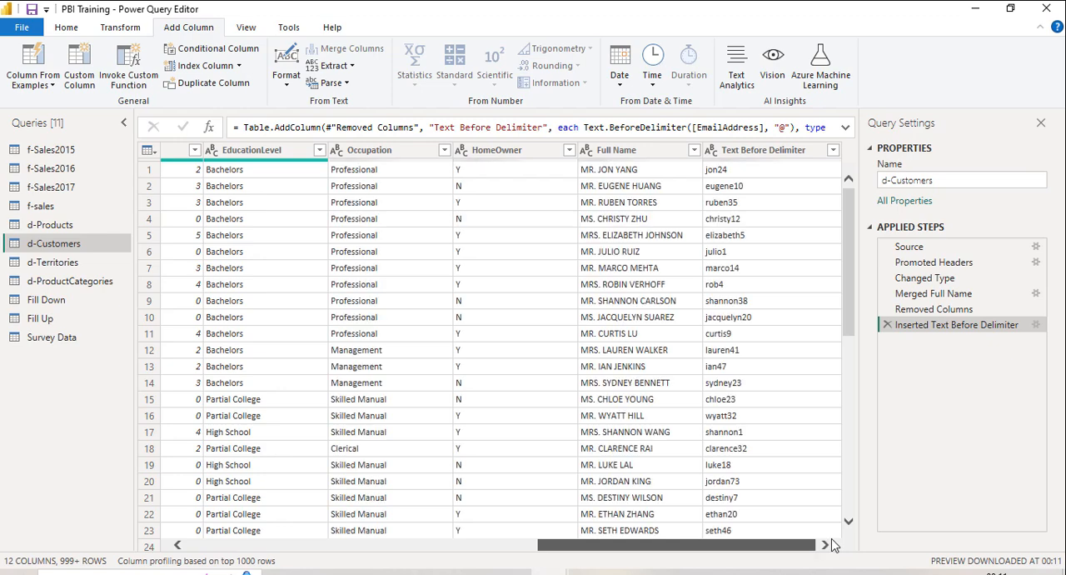
click(754, 156)
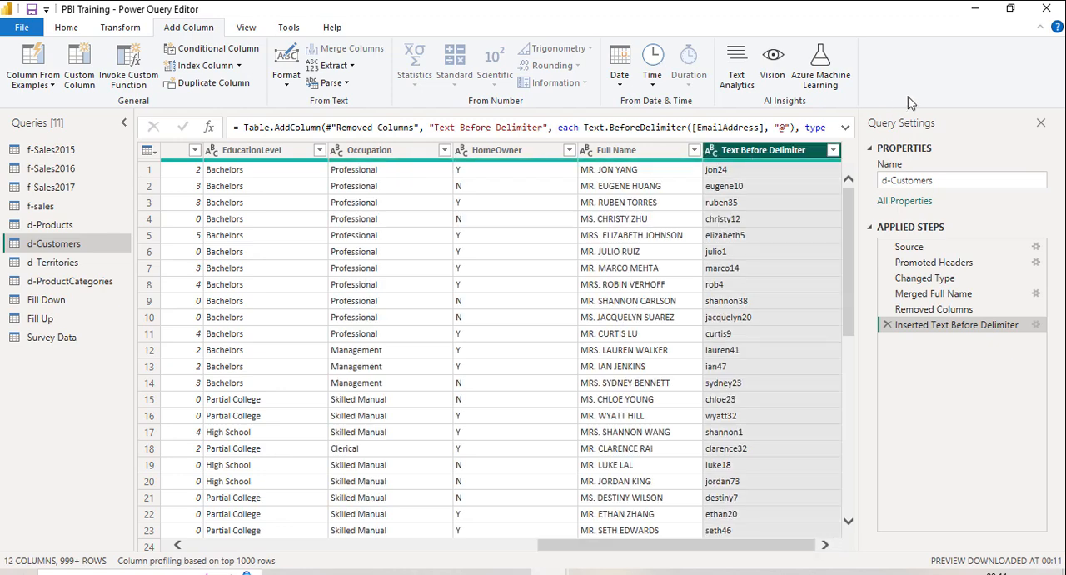
double_click(812, 152)
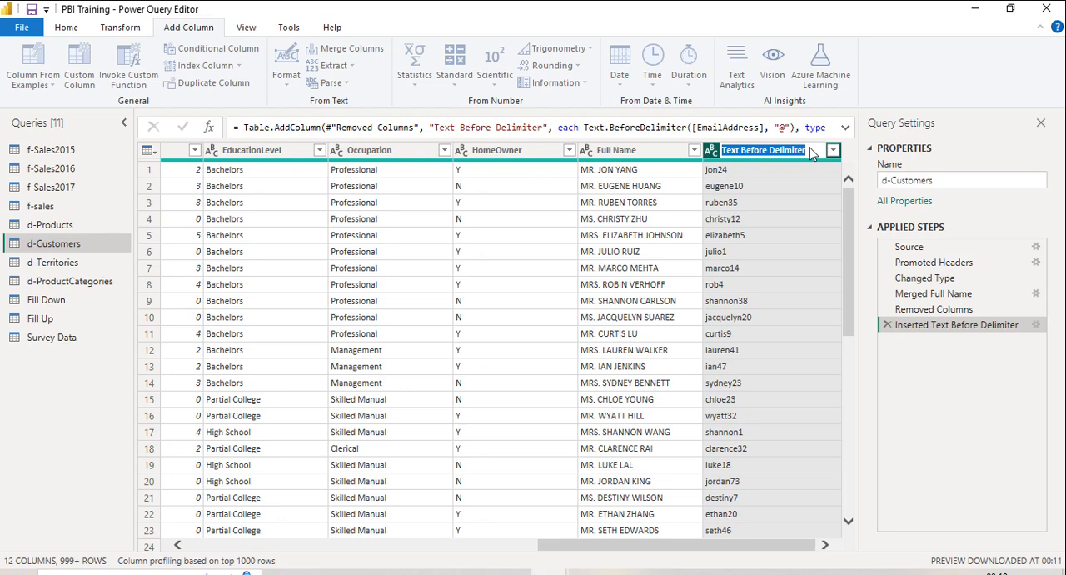
text(Usern)
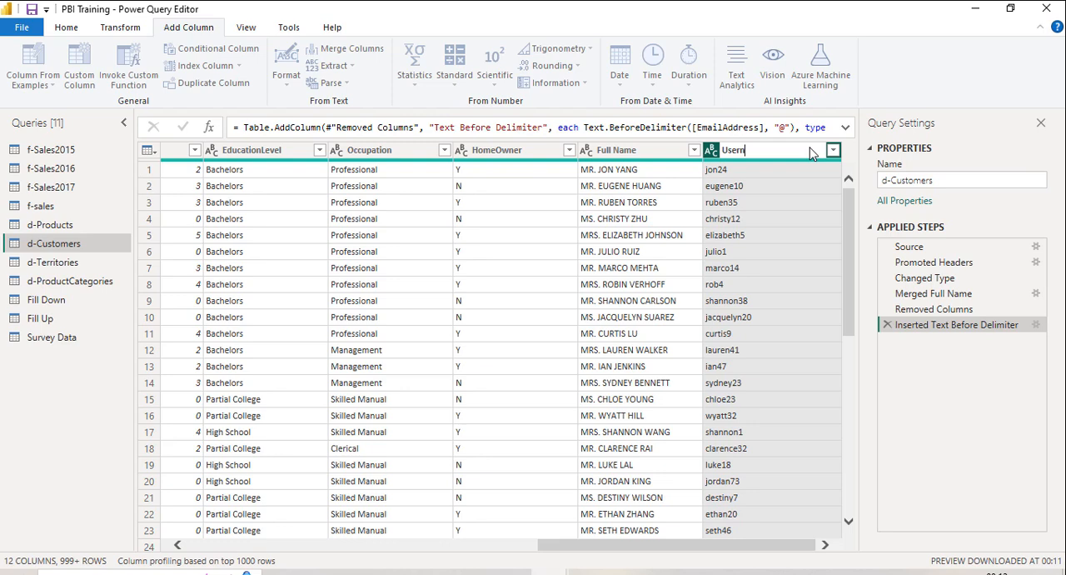
text(ame)
key(Return)
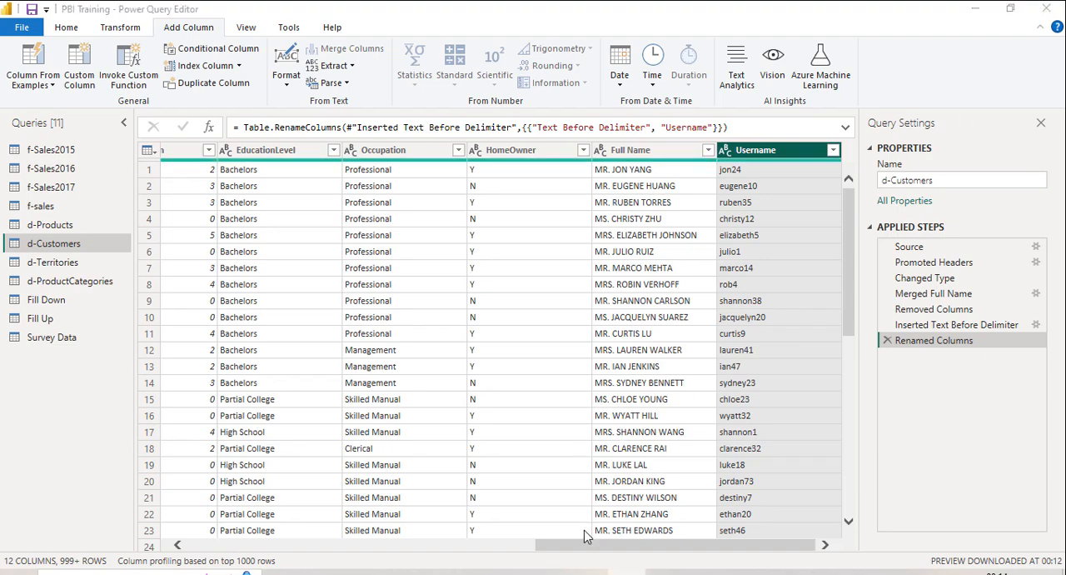
Step: Review the columns of d-Products and d-Customers, including the split SKU columns and the extracted usernames
drag(585, 547, 227, 559)
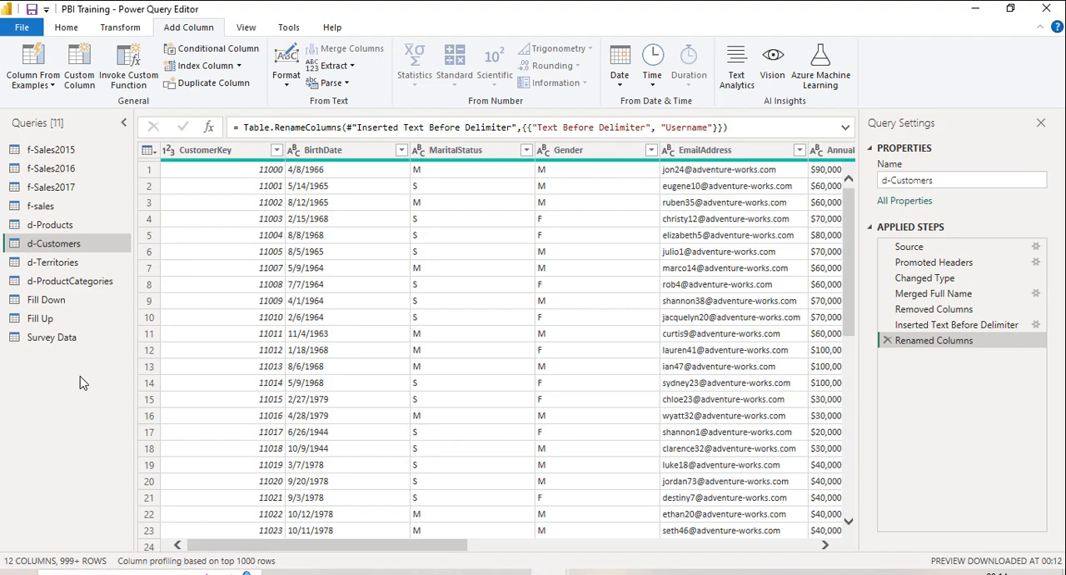
click(79, 229)
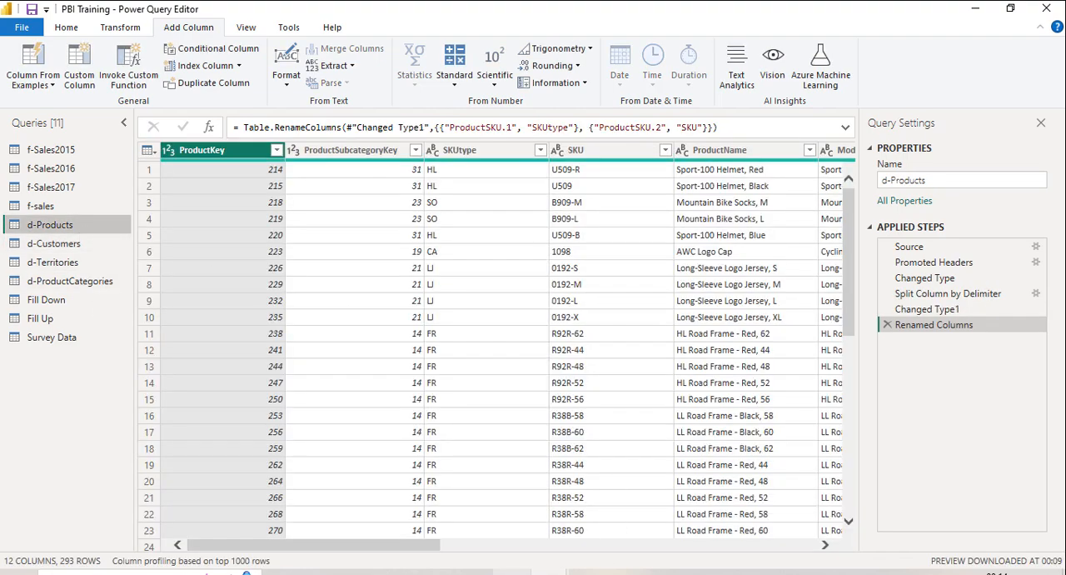
drag(398, 545, 421, 550)
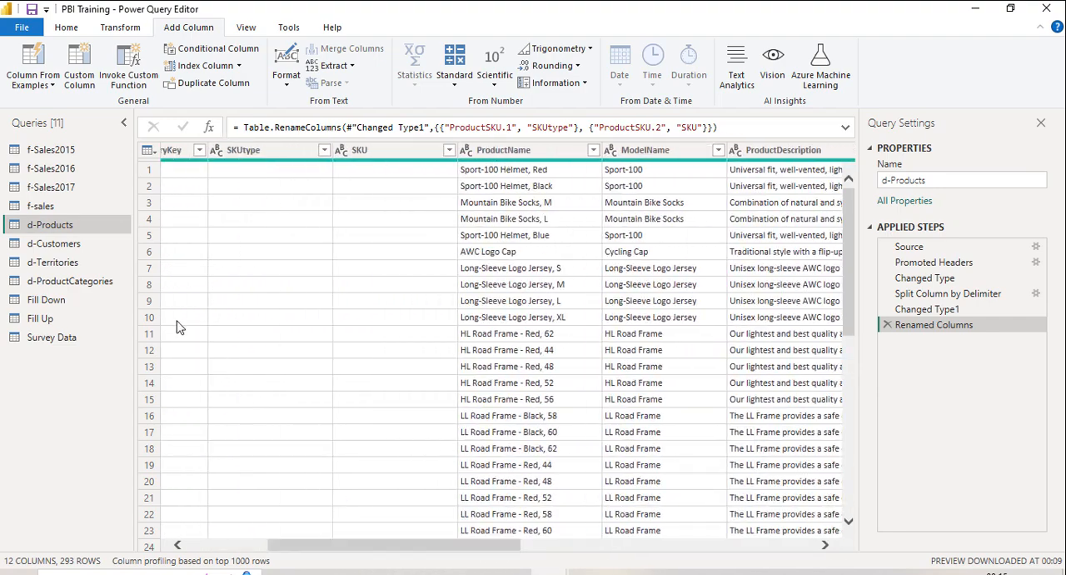
click(77, 242)
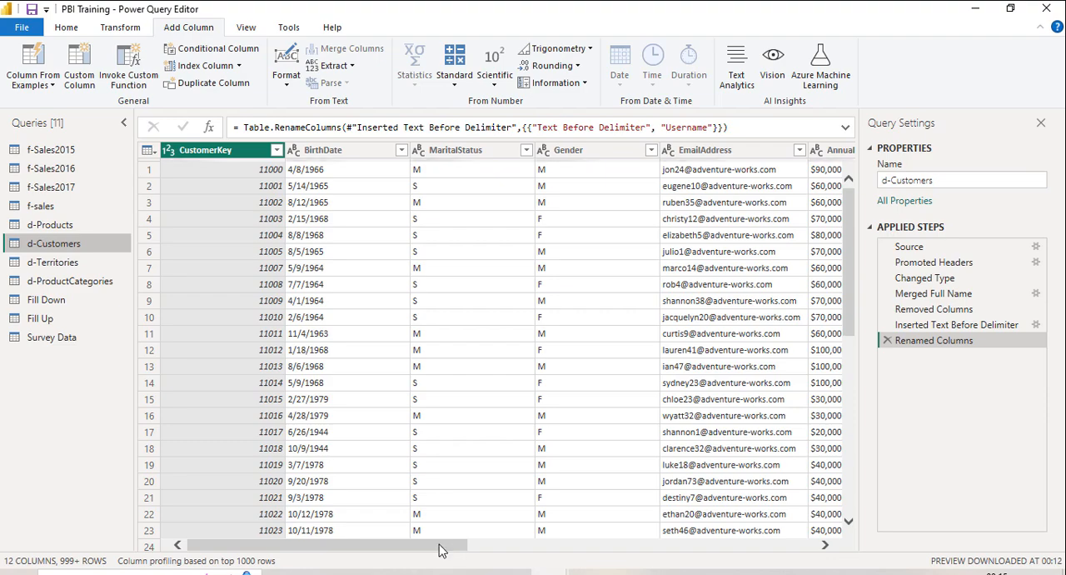
drag(439, 544, 833, 540)
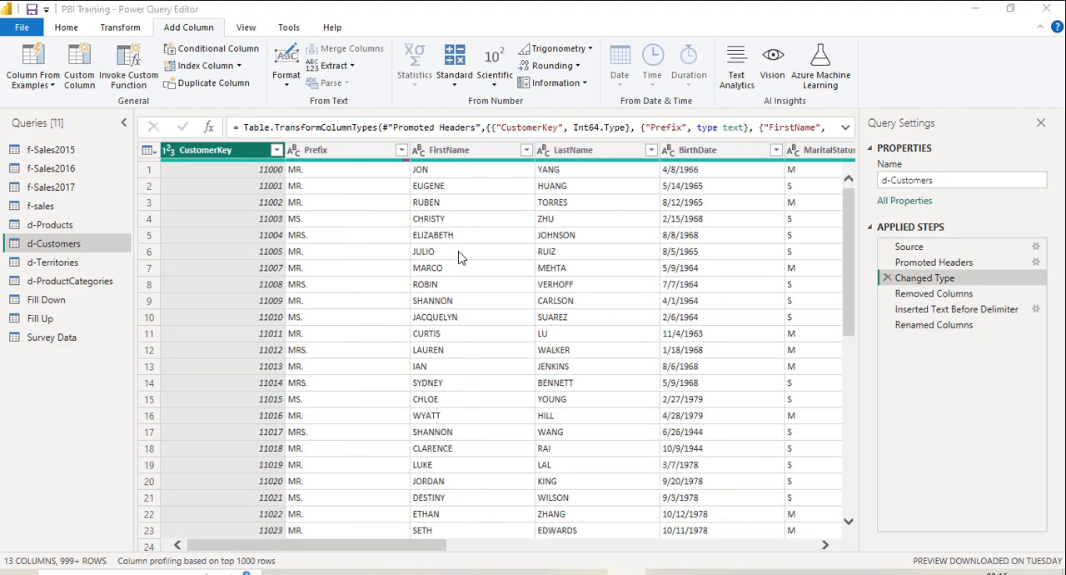
click(358, 155)
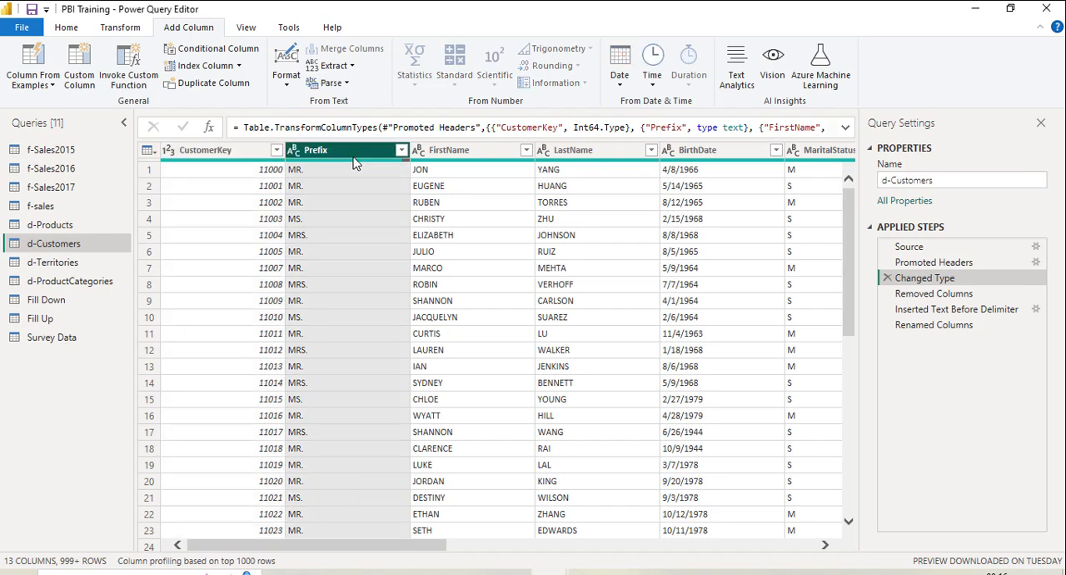
click(462, 159)
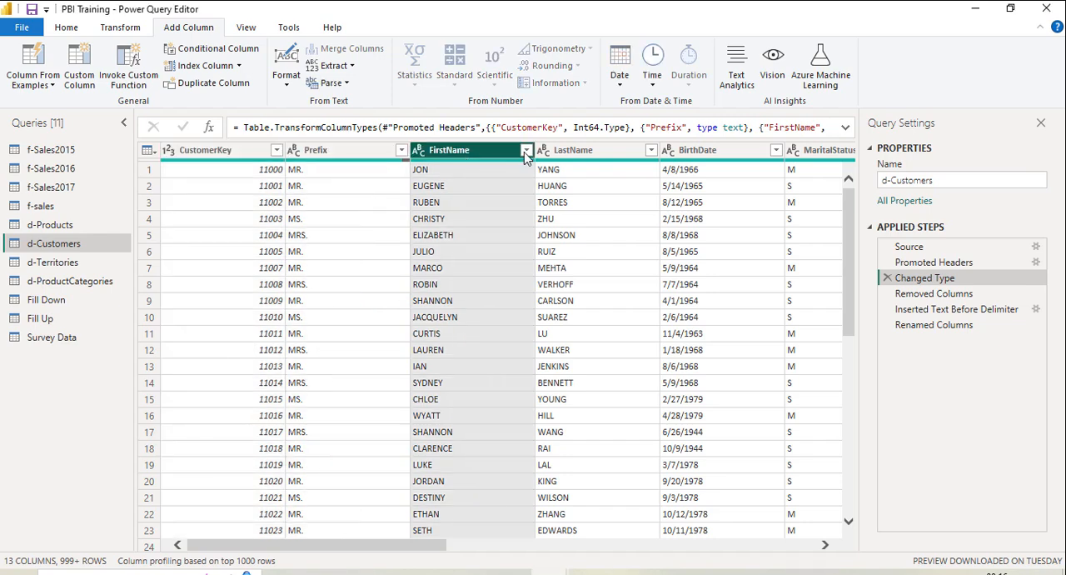
click(572, 148)
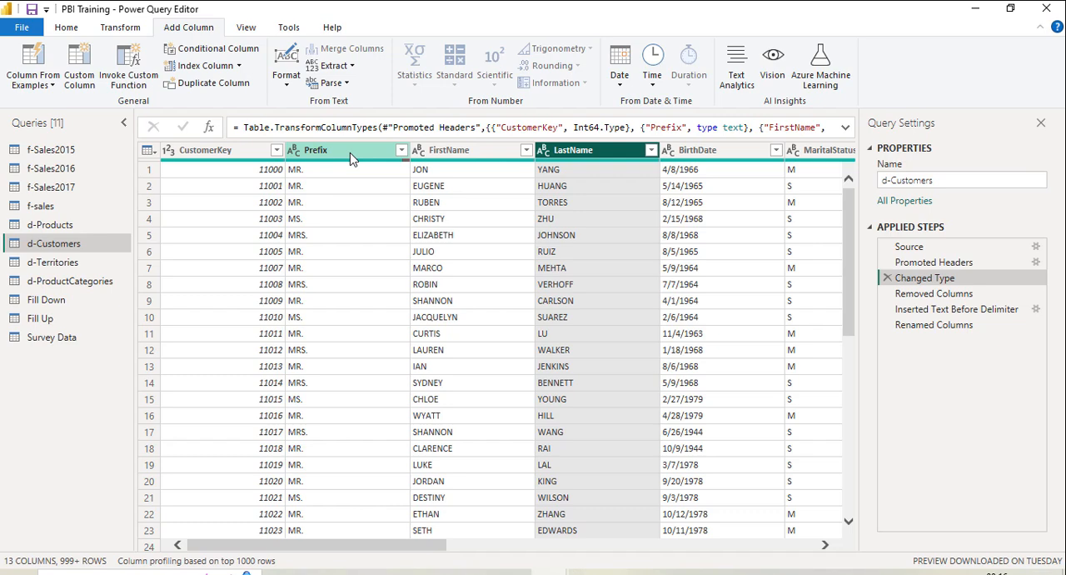
click(350, 155)
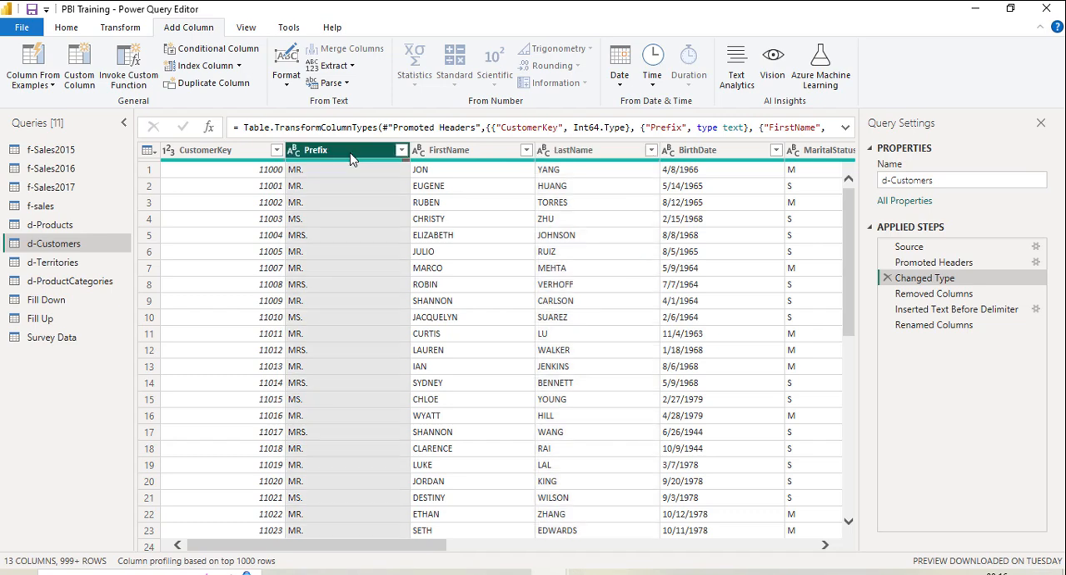
shift+click(467, 156)
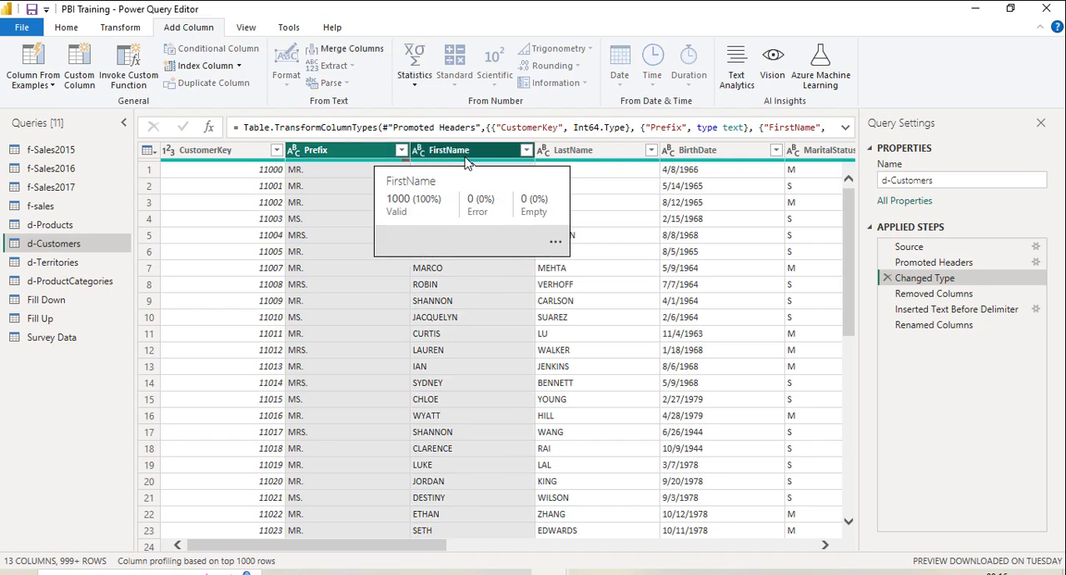
shift+click(563, 156)
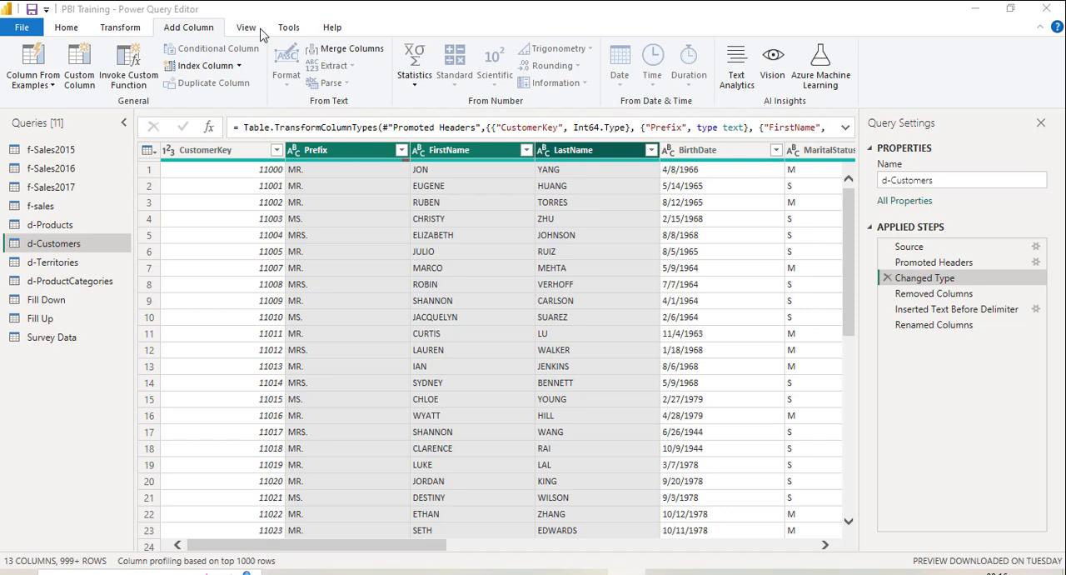
click(66, 28)
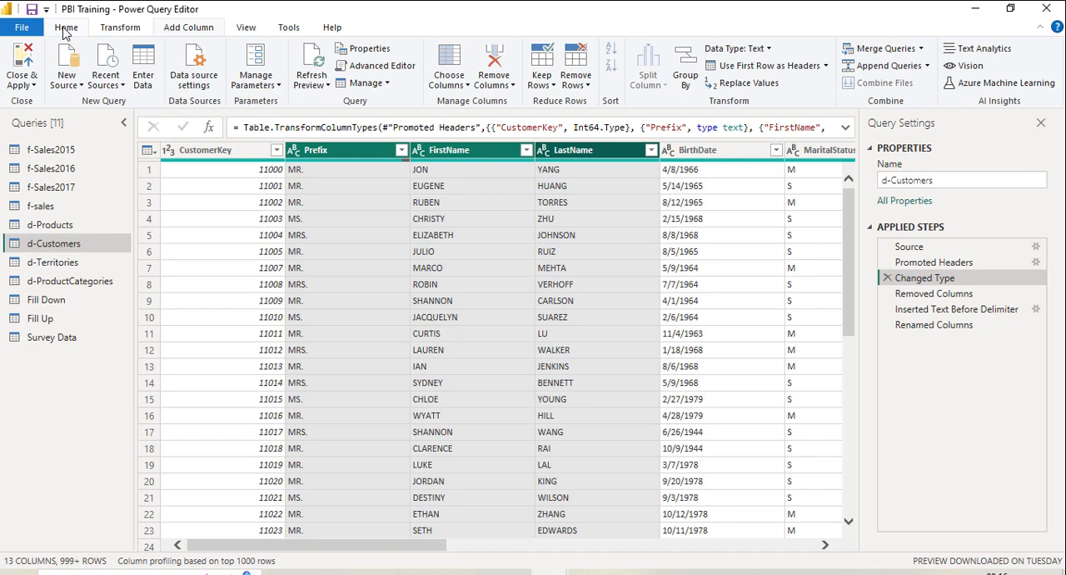
click(922, 50)
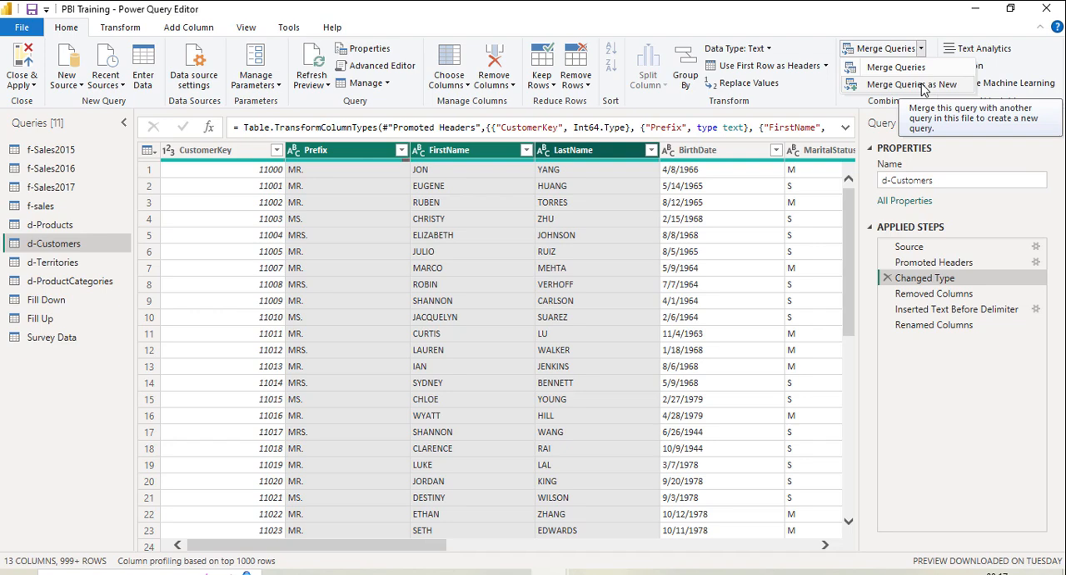
click(922, 87)
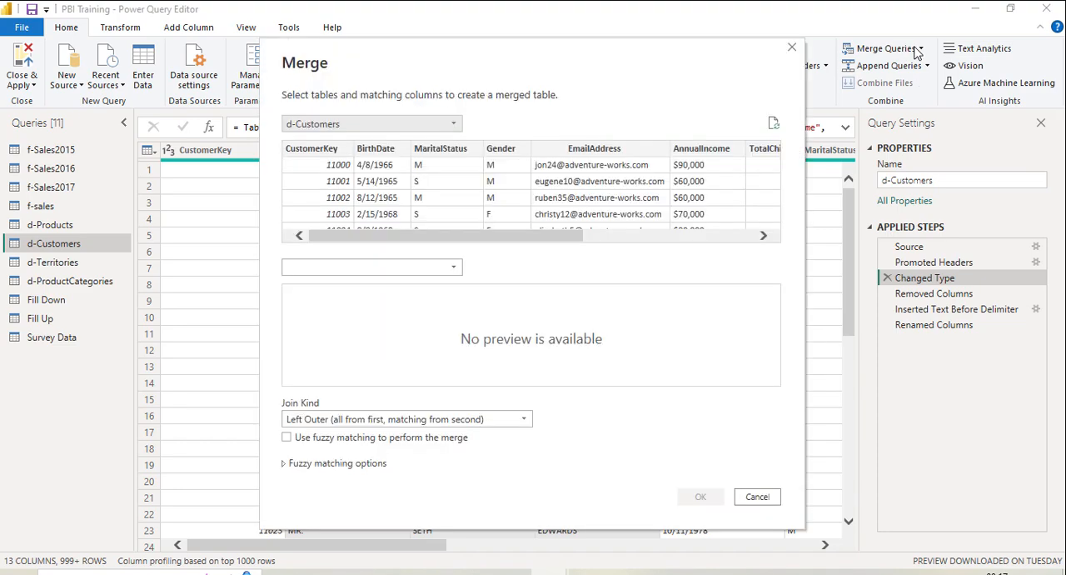
click(793, 47)
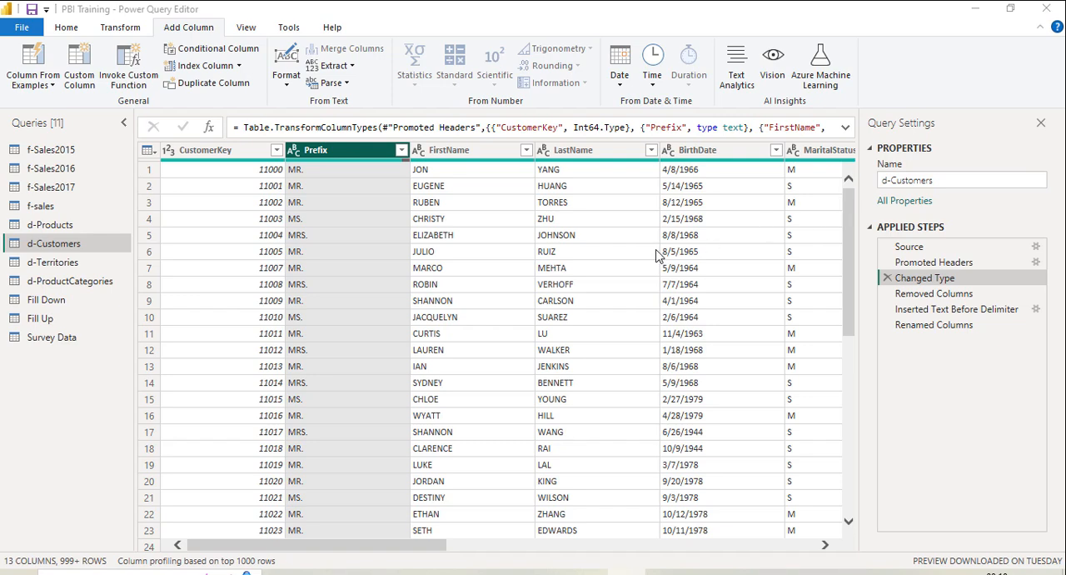
Step: Start merging the Prefix, FirstName and LastName columns of d-Customers into a new column, inserting the operation after the Changed Type step
click(436, 156)
ctrl+click(369, 156)
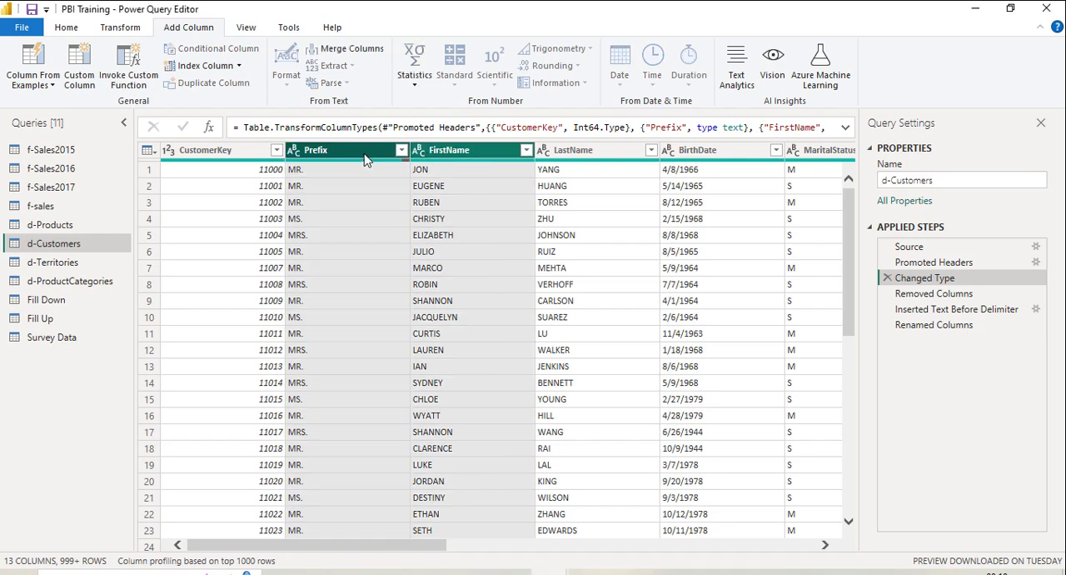
ctrl+click(580, 159)
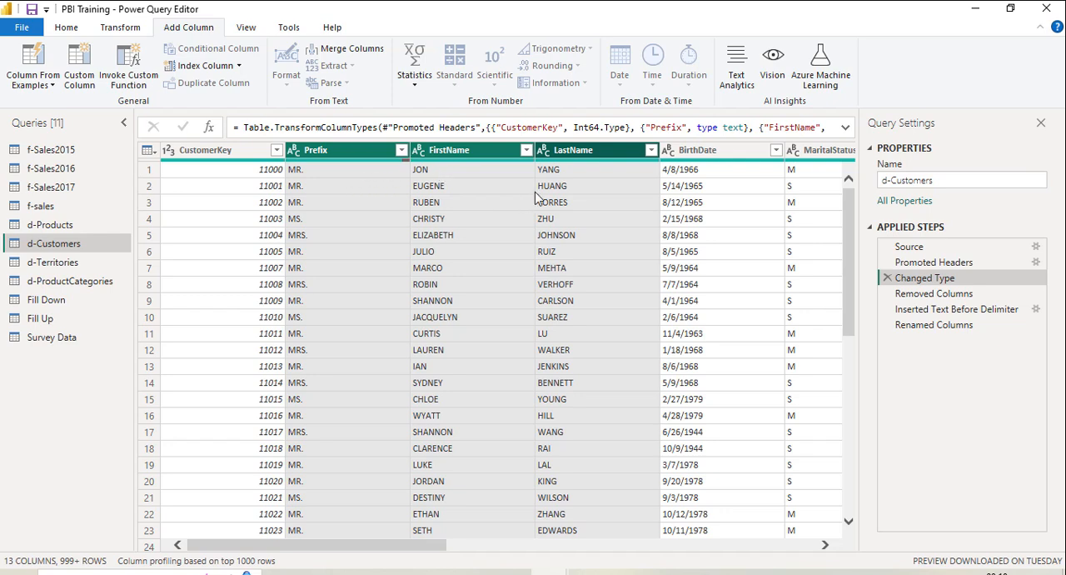
click(463, 150)
click(360, 155)
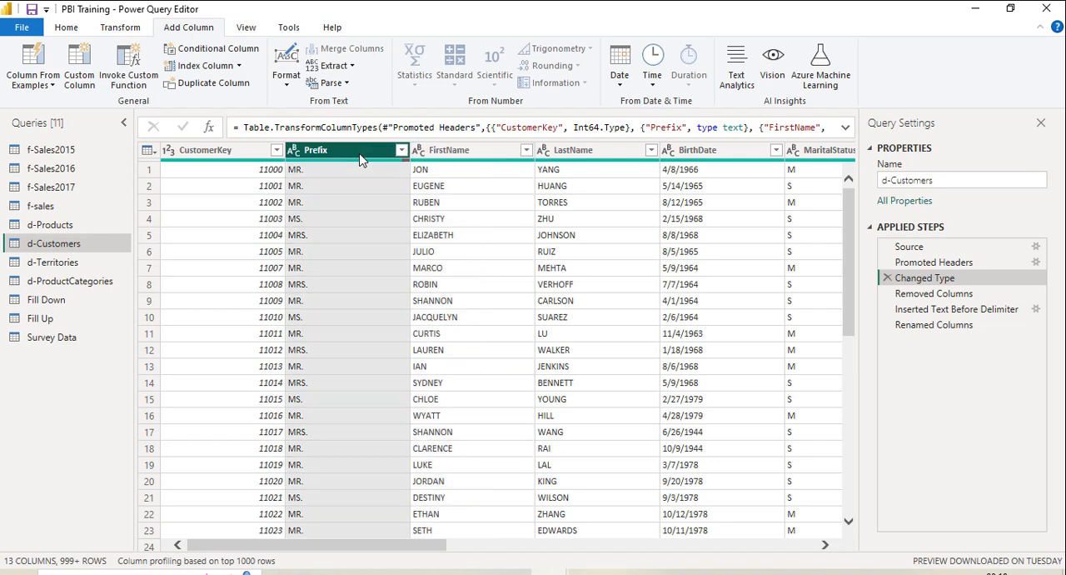
ctrl+click(468, 153)
ctrl+click(550, 154)
click(546, 152)
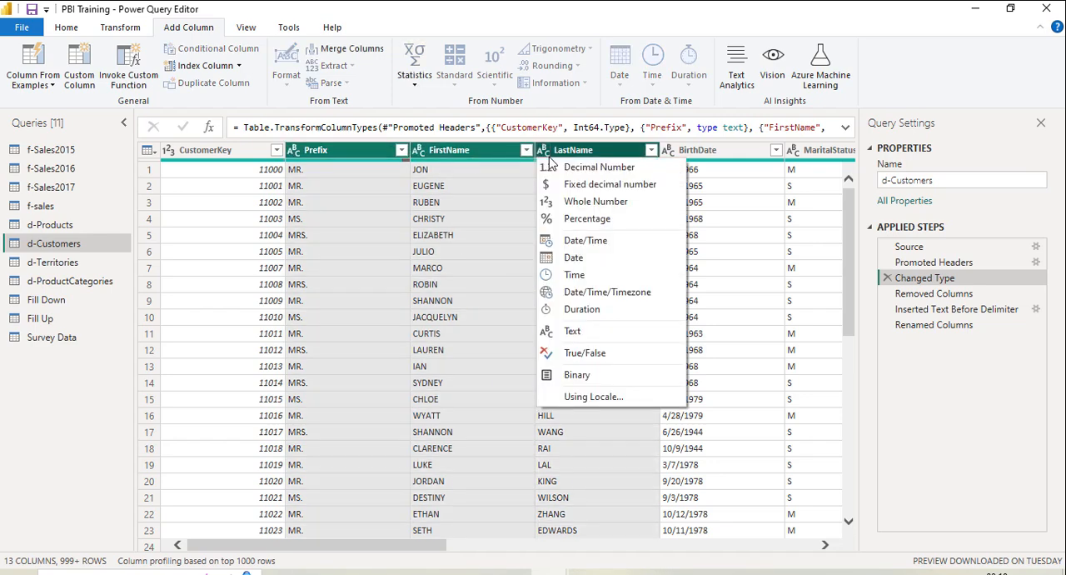
click(336, 52)
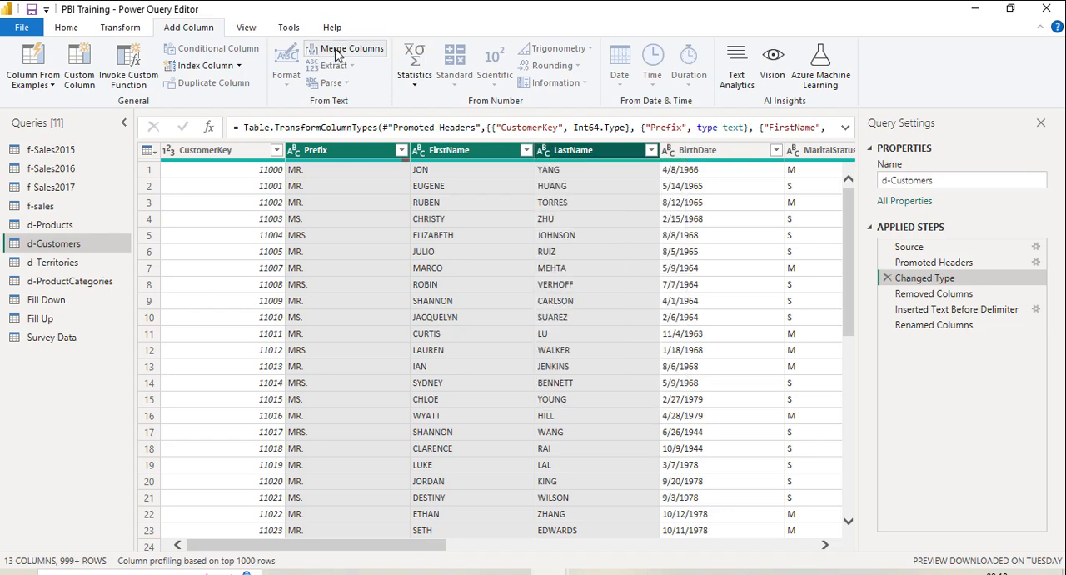
click(337, 53)
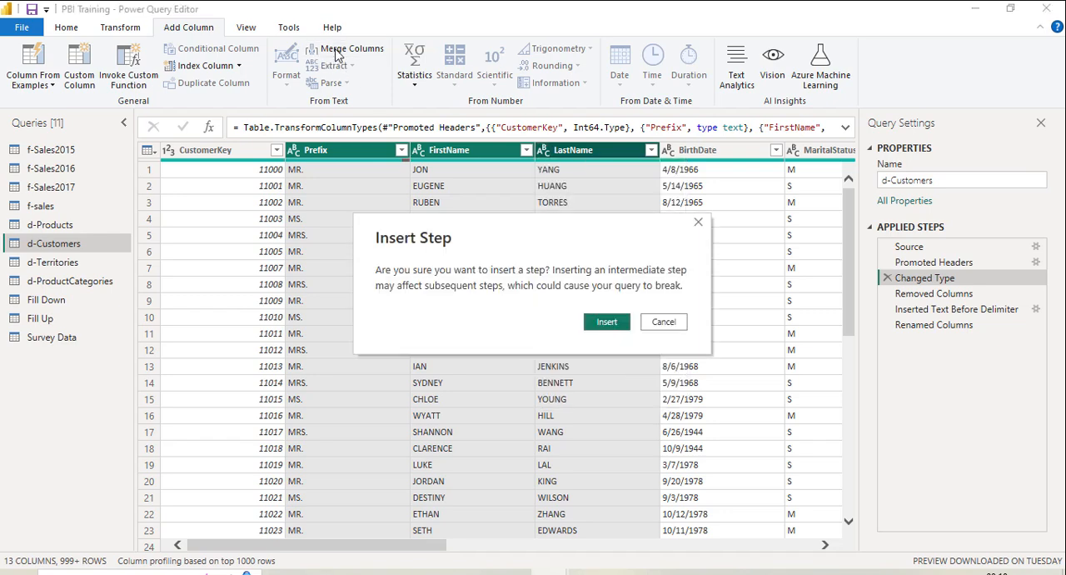
click(617, 322)
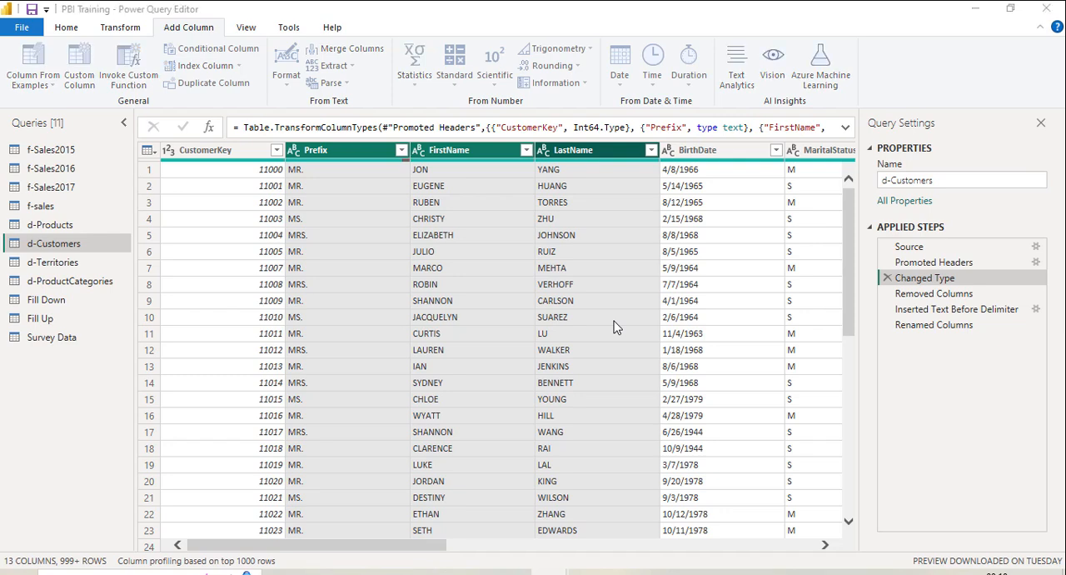
Step: Combine the merged name values with a Space separator and name the new column Full Name
click(361, 281)
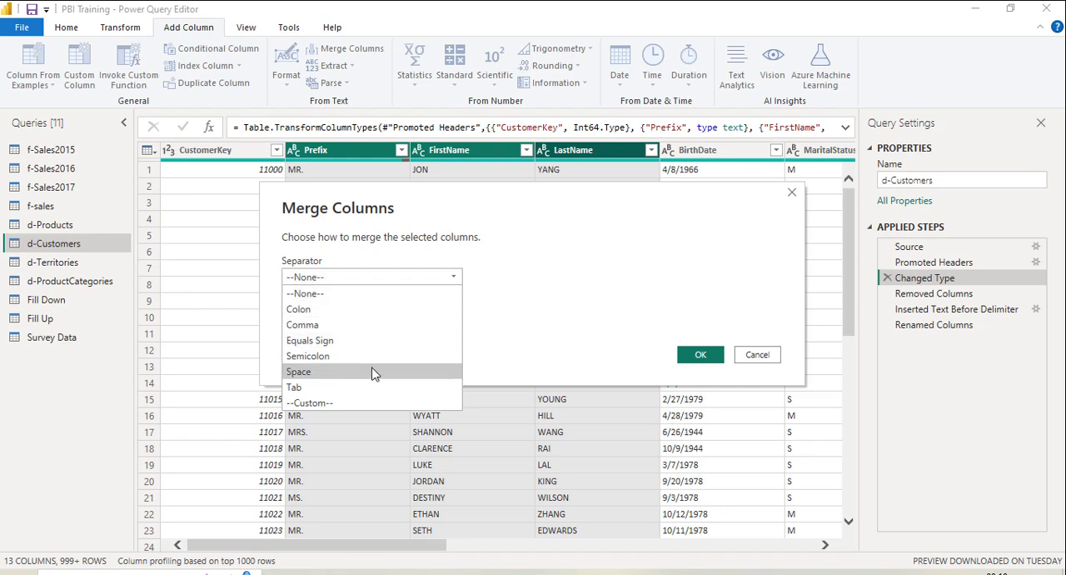
click(372, 372)
click(364, 313)
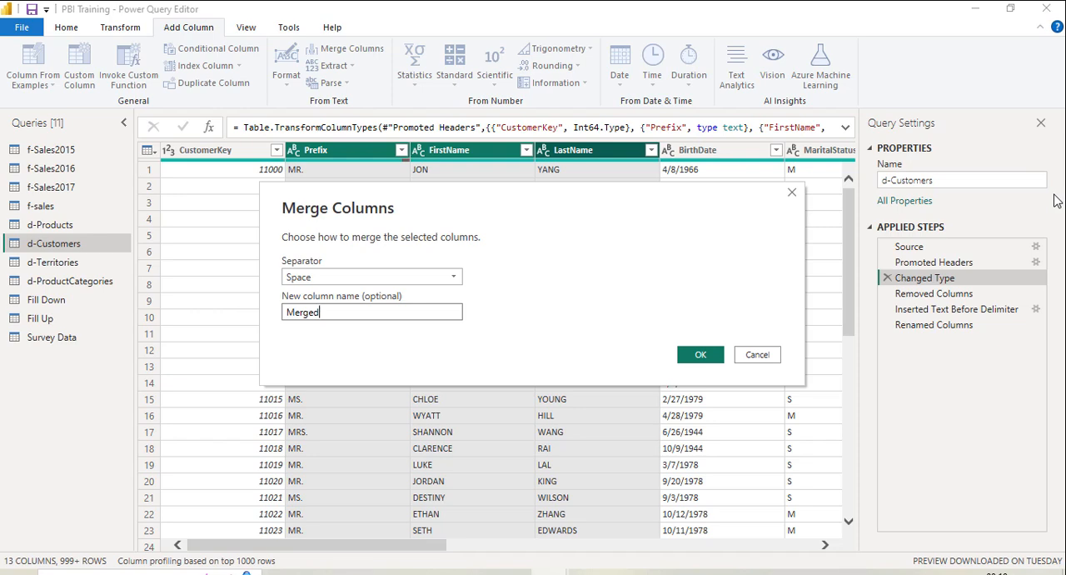
key(BackSpace)
key(BackSpace)
key(BackSpace)
key(BackSpace)
key(BackSpace)
key(BackSpace)
text(Full N)
text(a,e)
text(me)
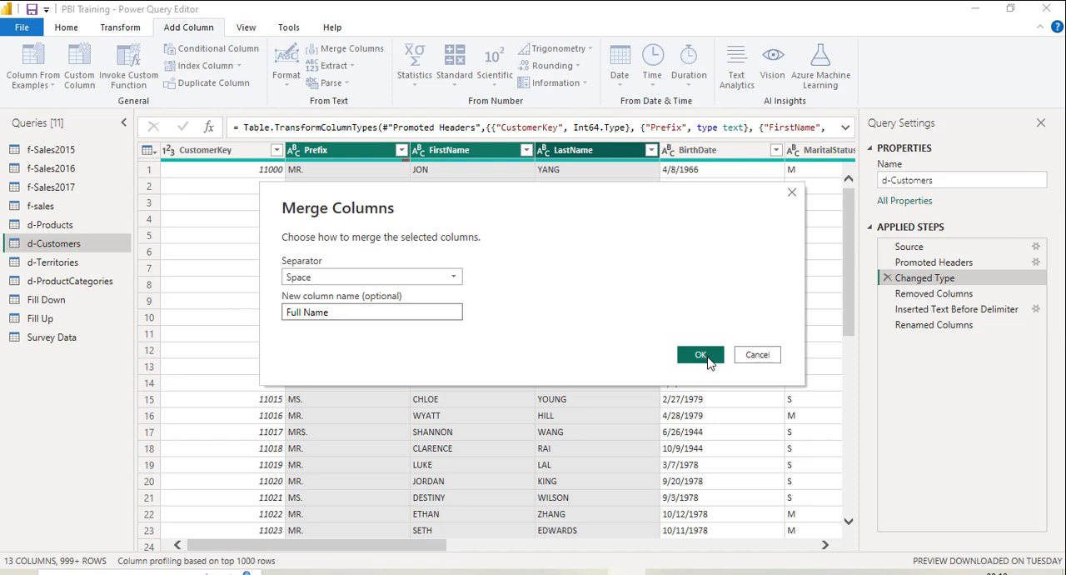
click(707, 360)
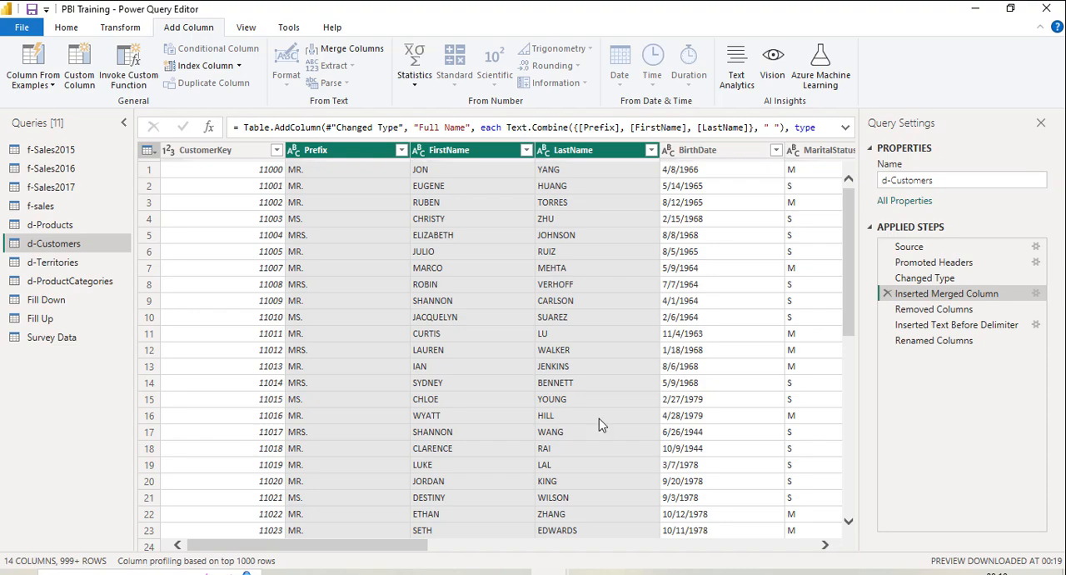
Step: Add a new column that capitalizes each word of Full Name, inserting it as an intermediate step
drag(396, 551, 847, 571)
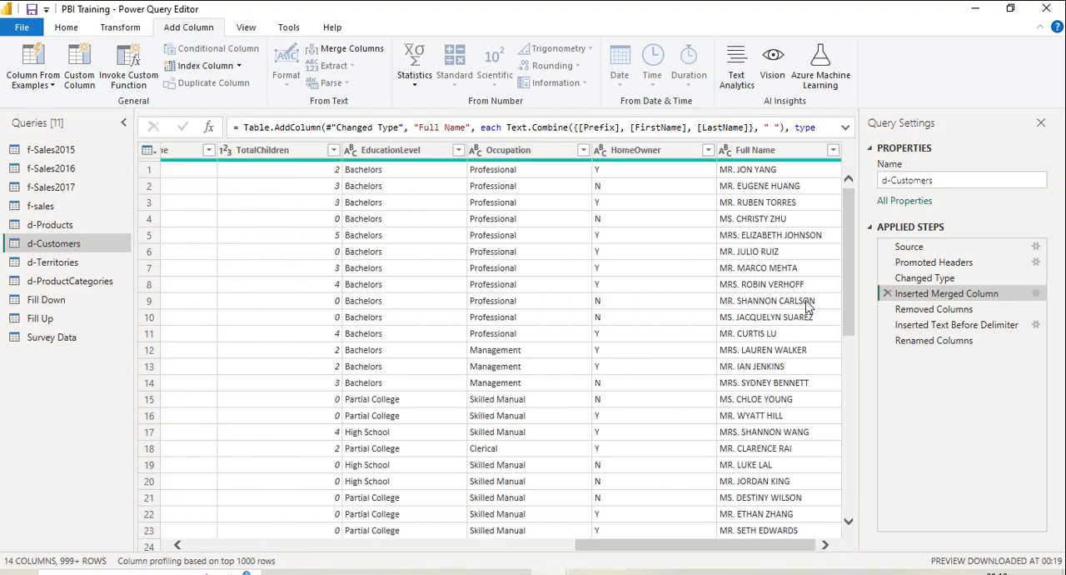
click(734, 150)
click(734, 150)
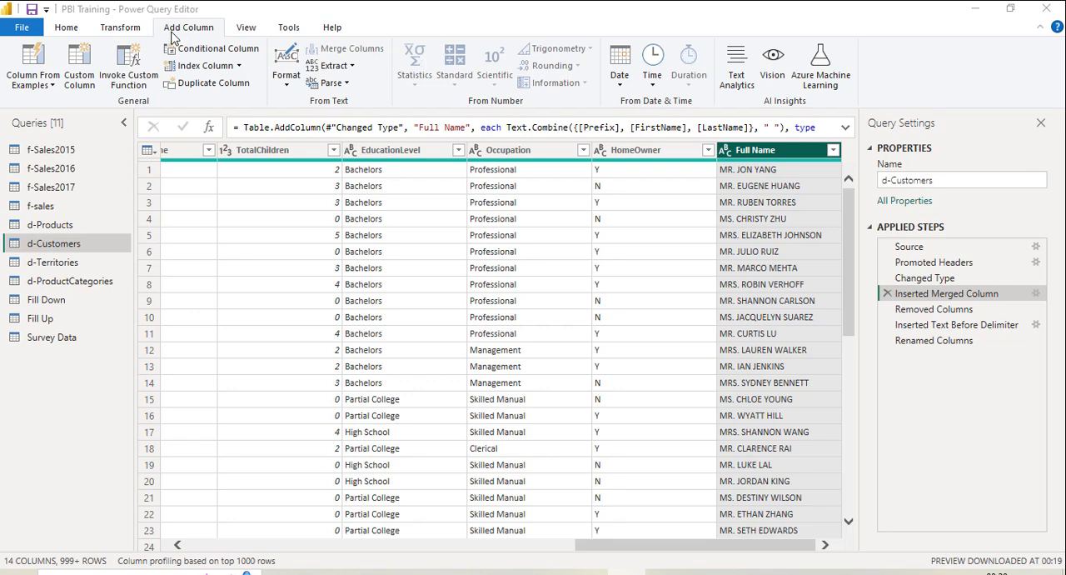
click(286, 79)
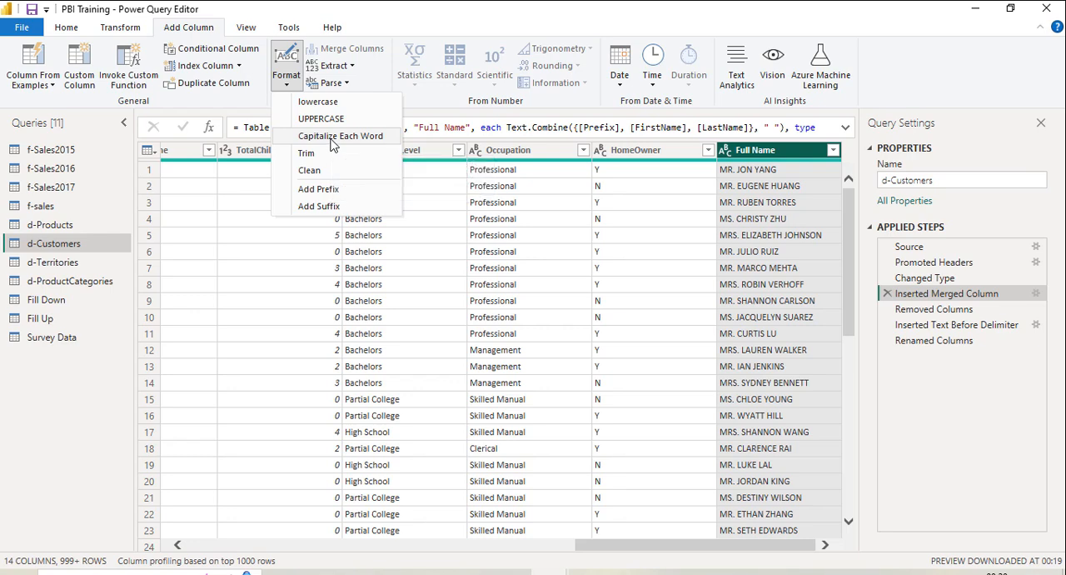
click(330, 145)
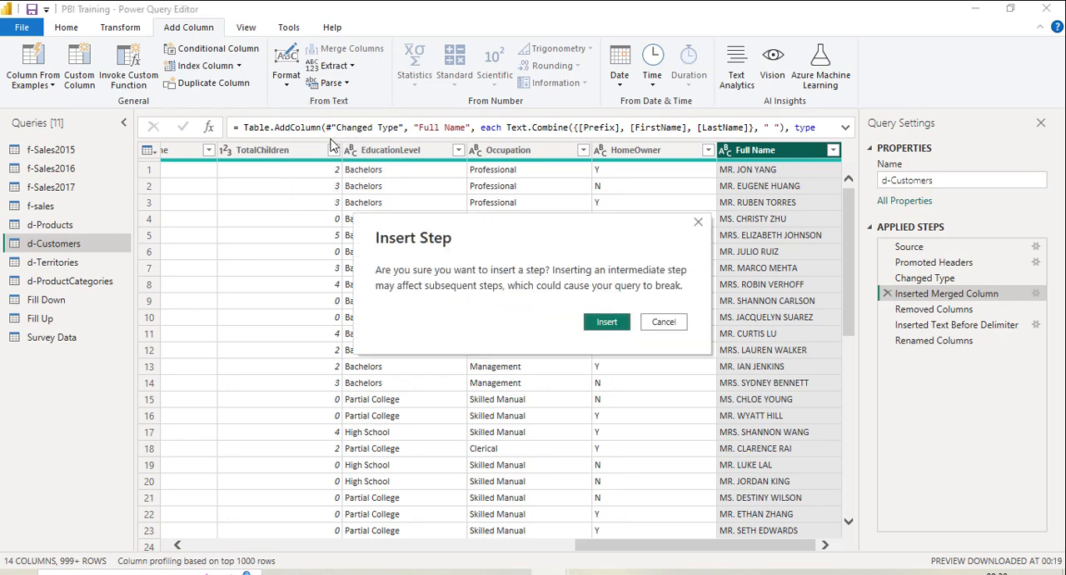
click(598, 326)
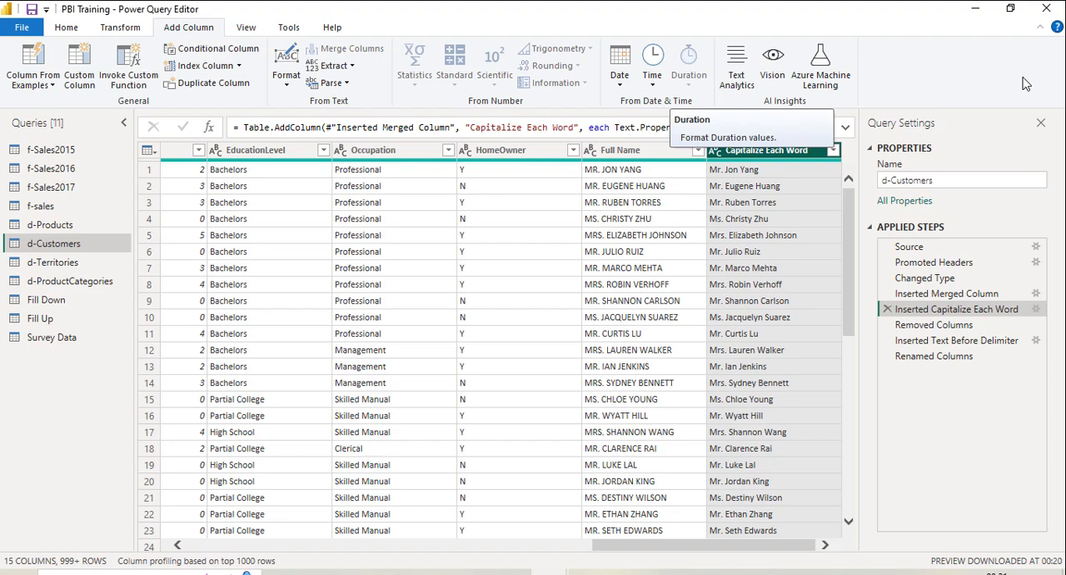
Step: Remove the added Capitalize Each Word column from d-Customers and accept the inserted step
right_click(777, 159)
key(Escape)
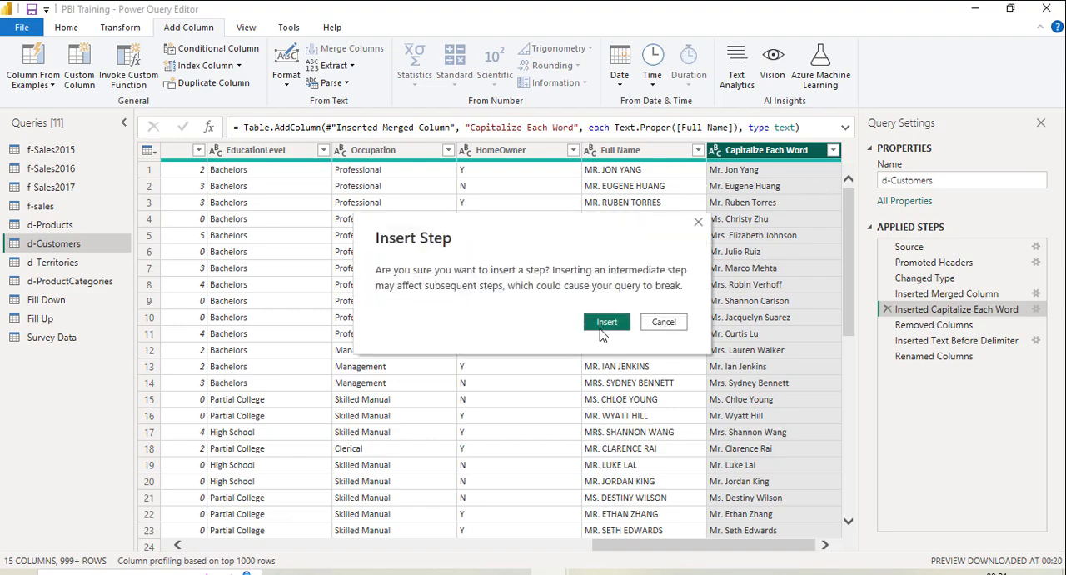
click(599, 329)
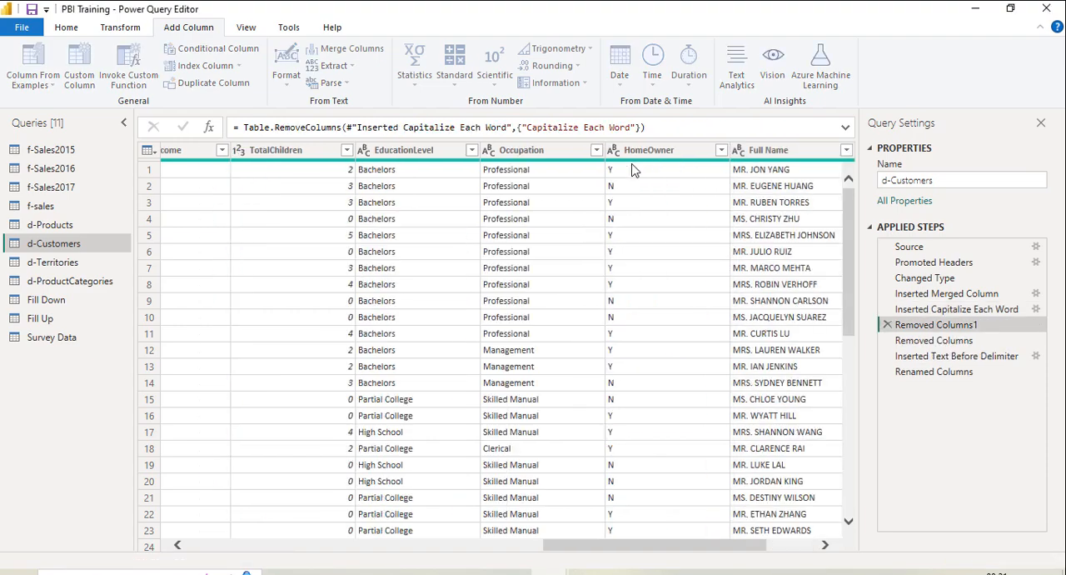
Step: Transform the existing Full Name column in place to capitalize each word, accepting the inserted intermediate step
click(721, 156)
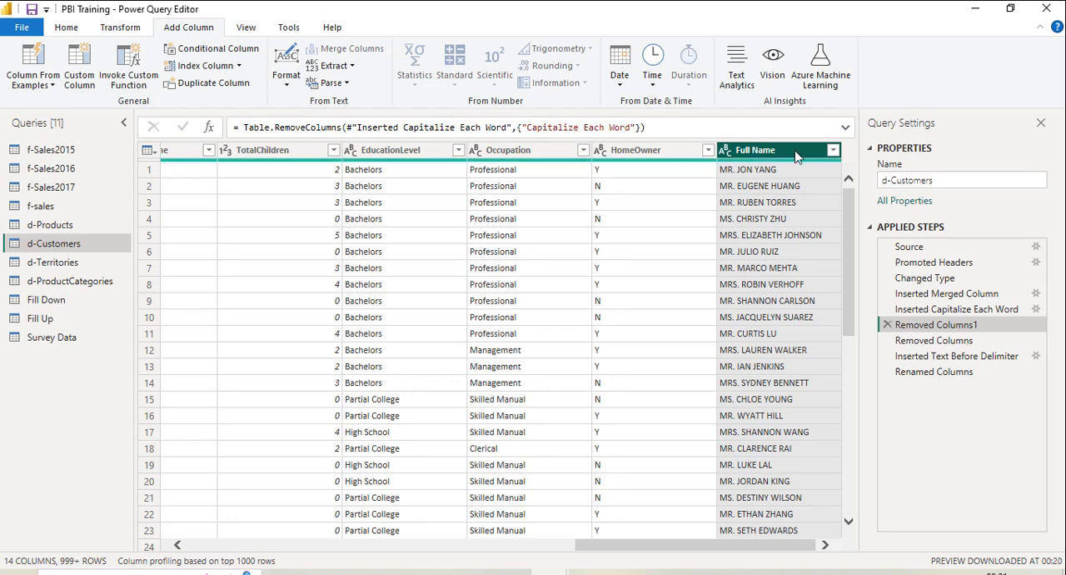
click(126, 30)
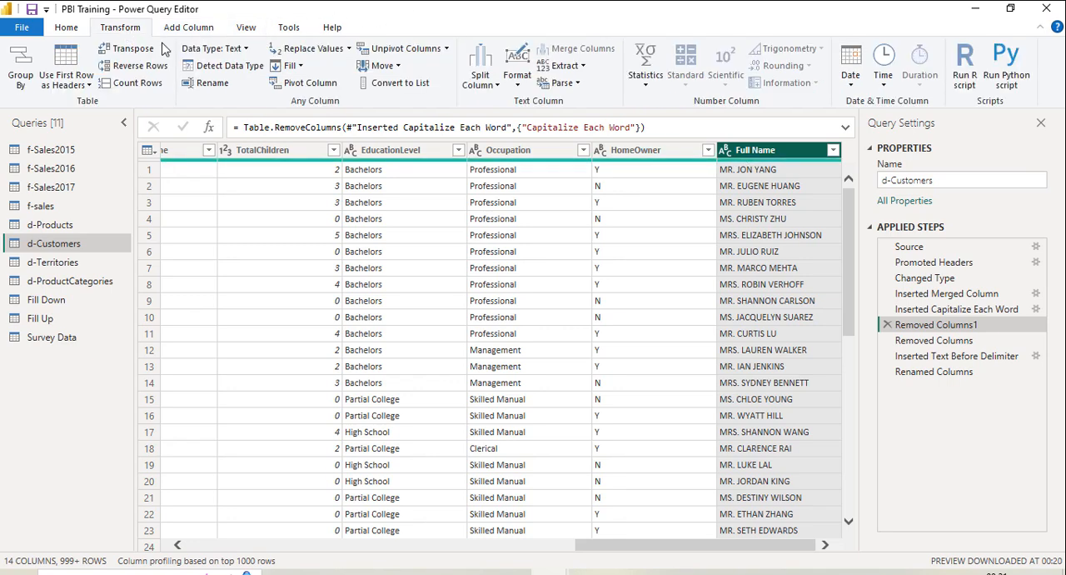
click(523, 92)
click(548, 136)
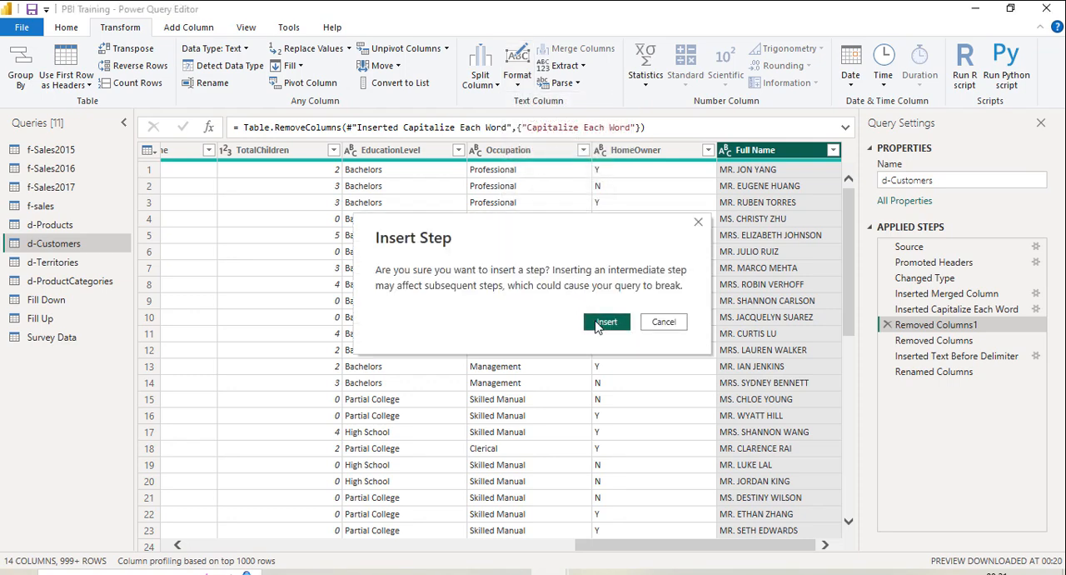
click(597, 324)
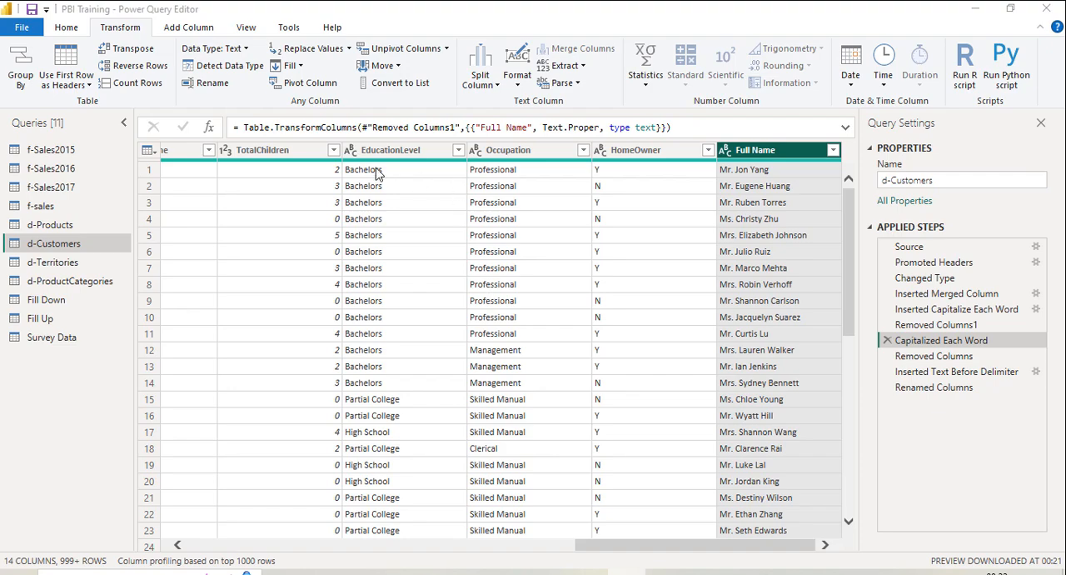
drag(608, 545, 198, 552)
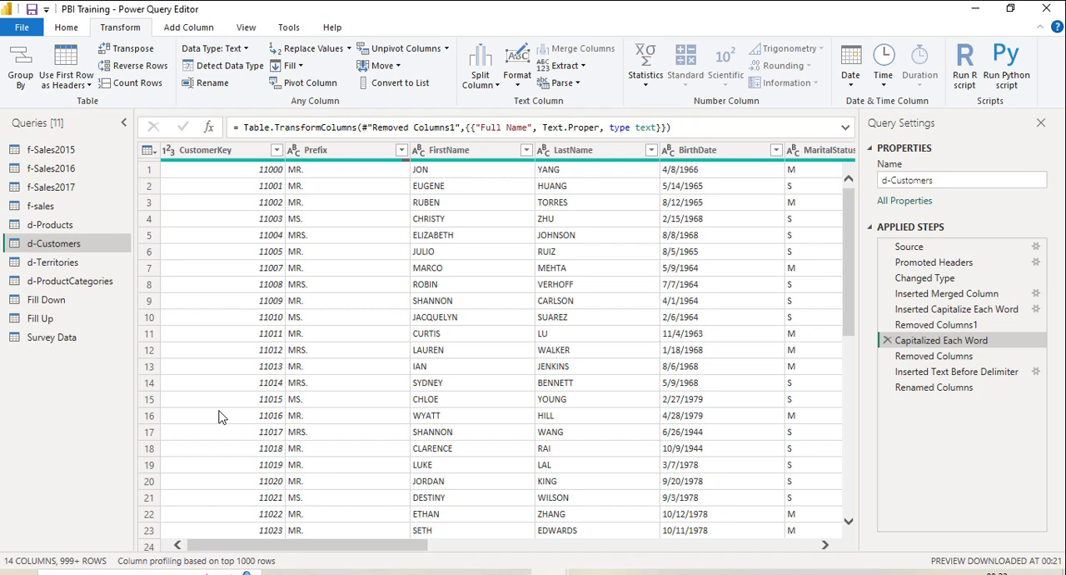
click(40, 31)
click(340, 3)
click(67, 31)
click(70, 82)
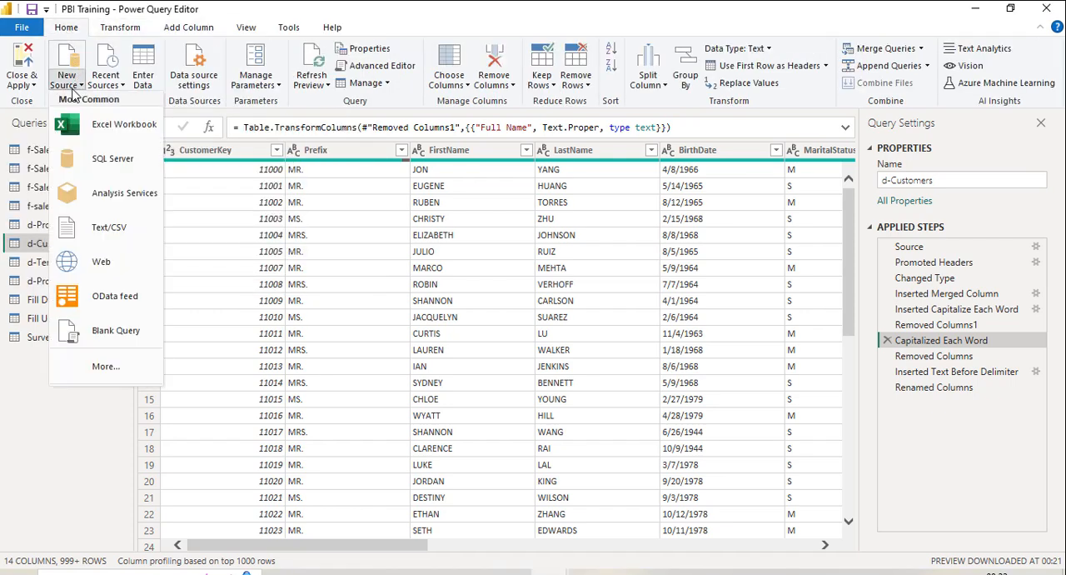
key(Escape)
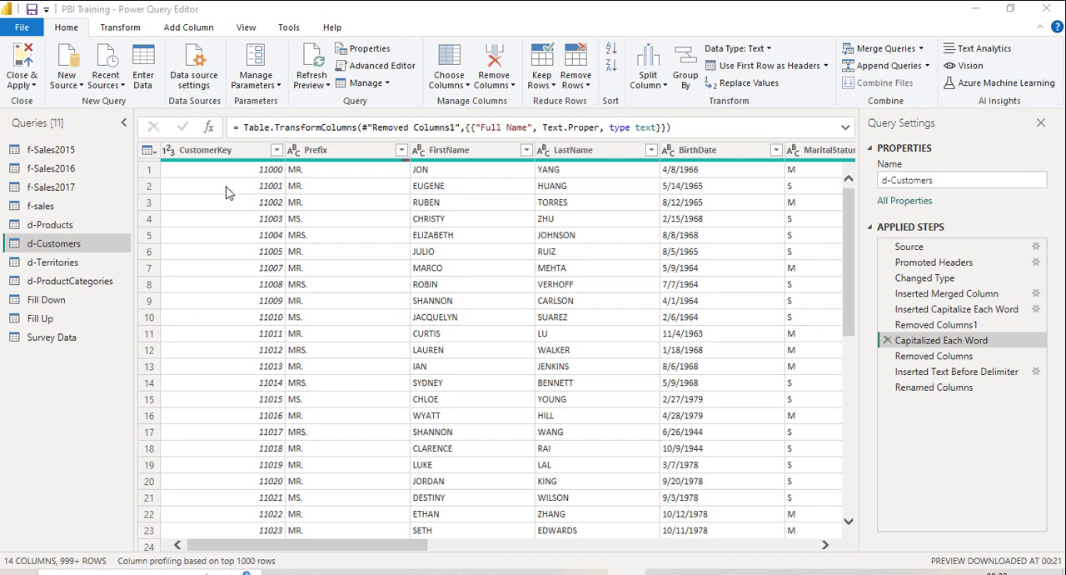
Step: Import the JSN text file from the Case study folder as a new Text/CSV query
click(74, 87)
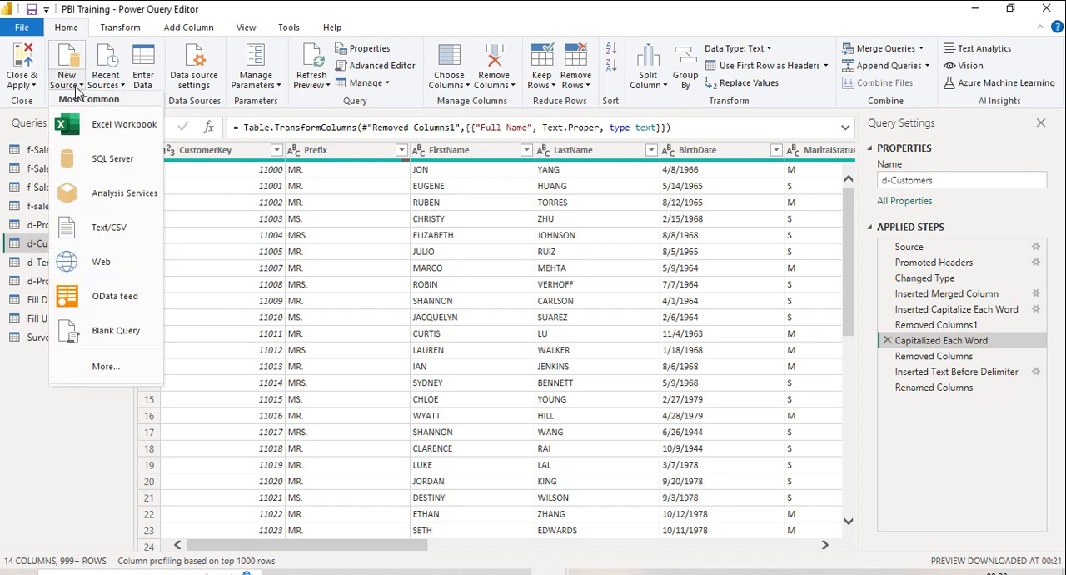
click(115, 230)
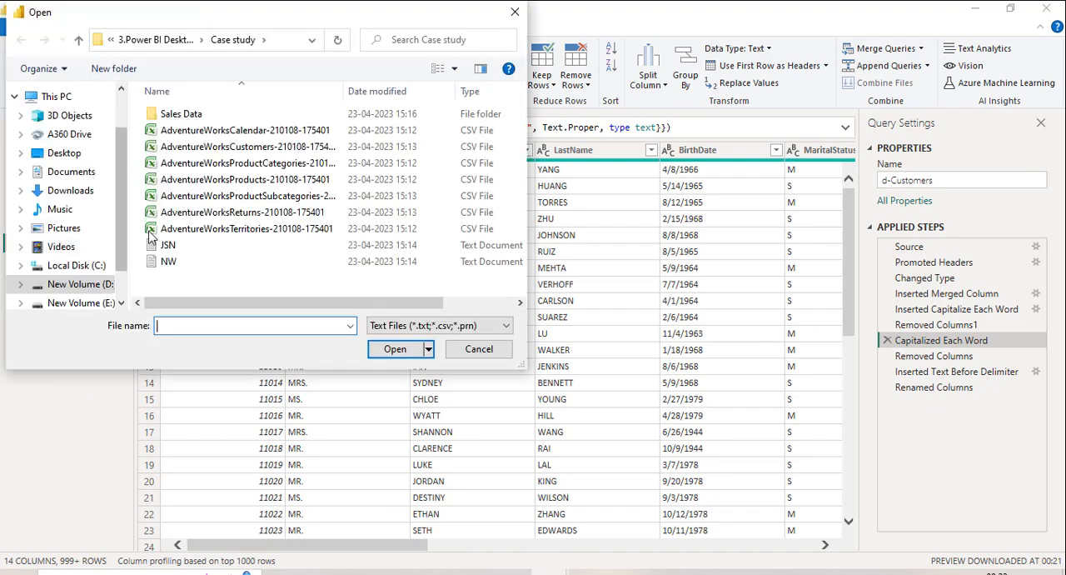
click(204, 245)
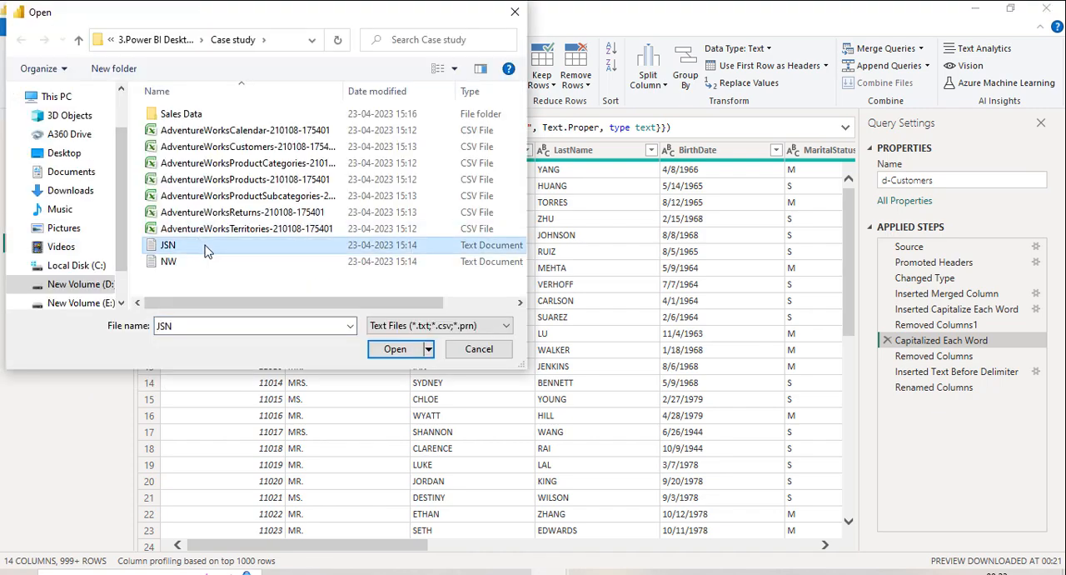
click(405, 353)
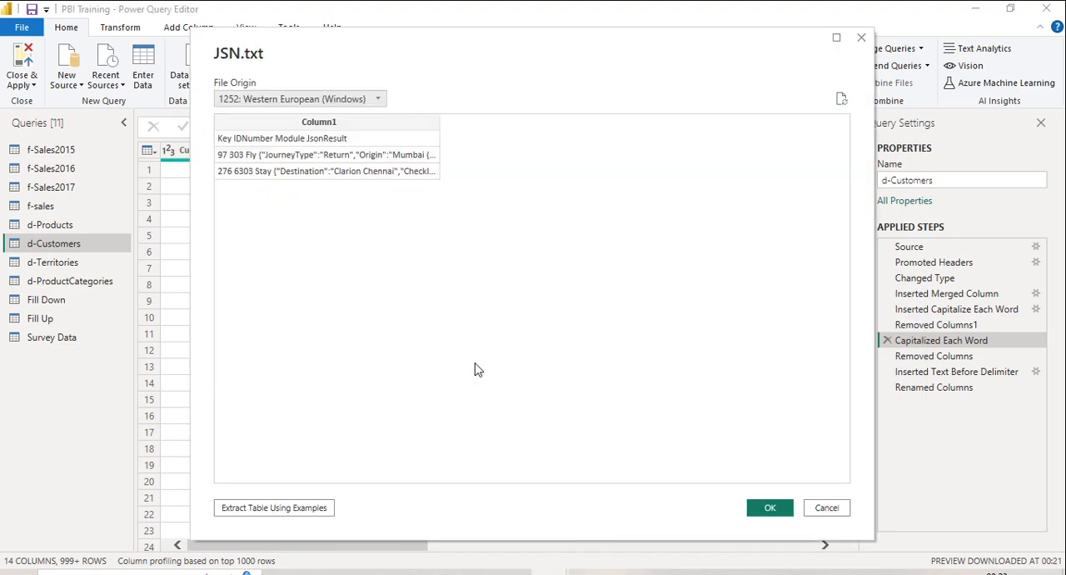
click(762, 508)
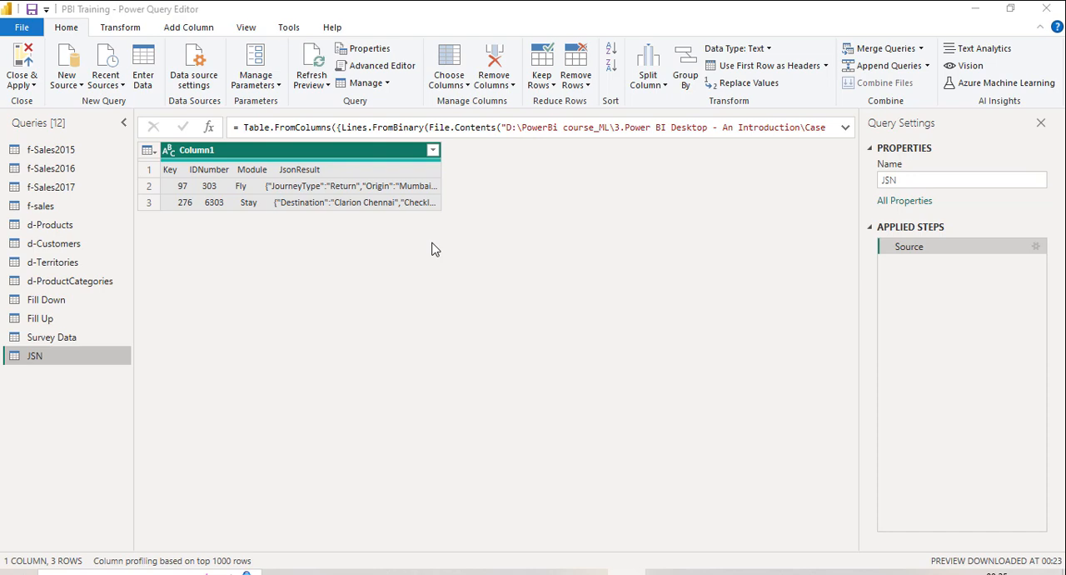
Step: Split Column1 of the JSN query by positions 0, 7, 9, 16, 21, 28, 32
click(125, 30)
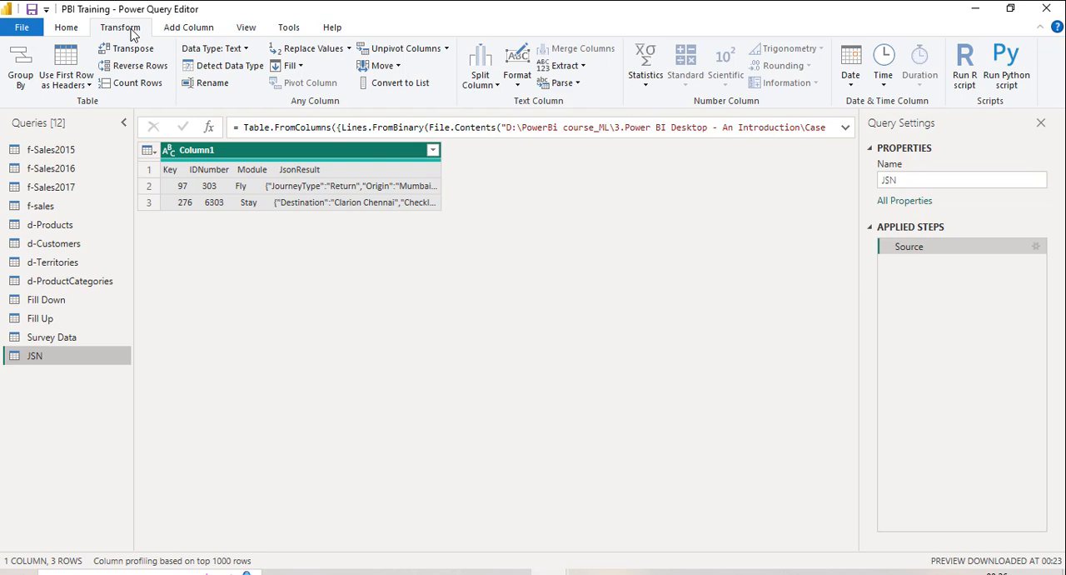
click(491, 86)
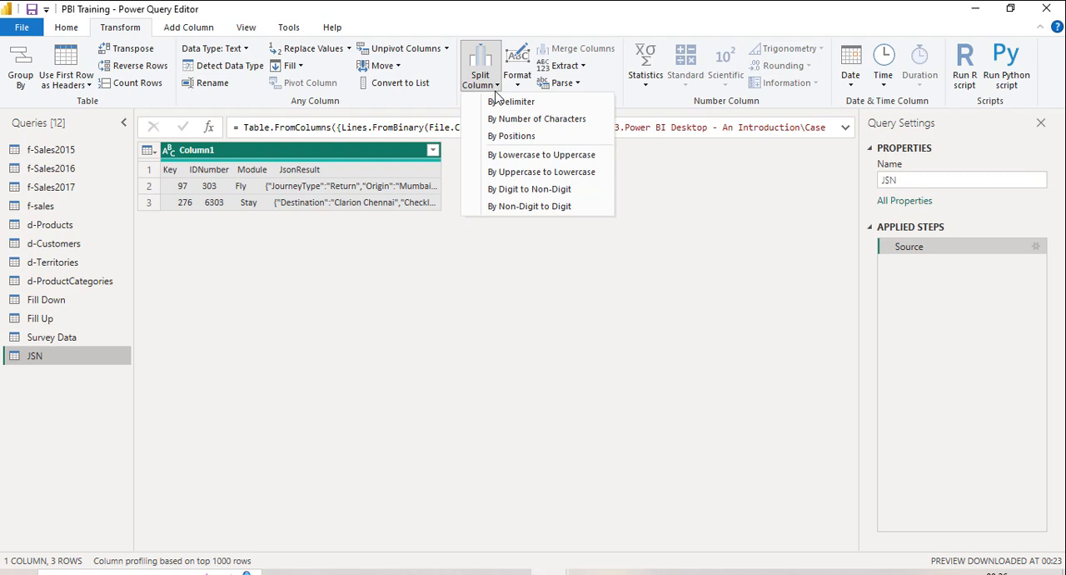
click(511, 136)
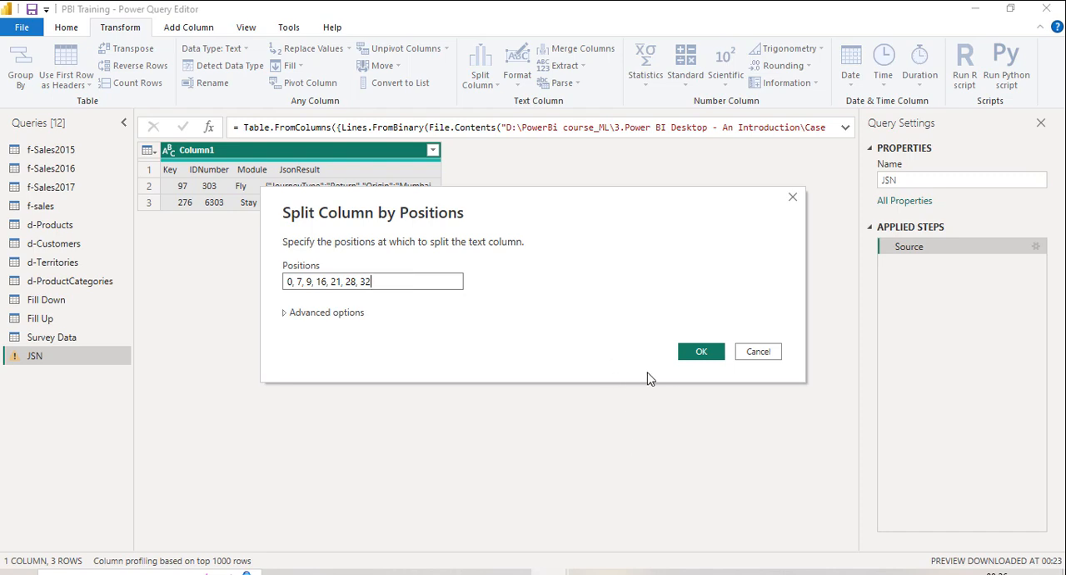
click(700, 355)
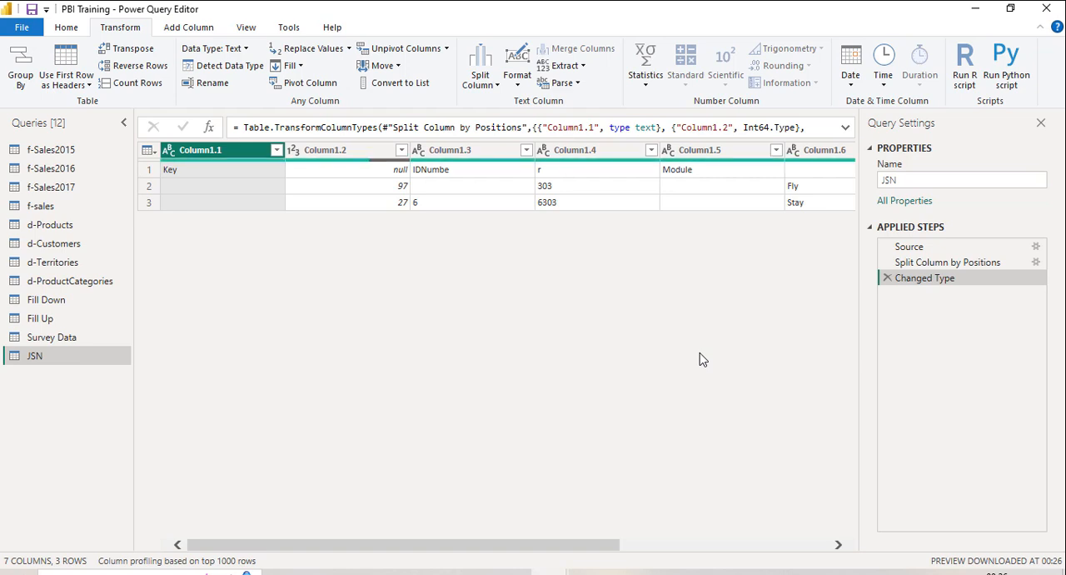
Step: Keep only Column1.7, which holds the JSON text, and remove all other columns from the JSN query
drag(575, 543, 830, 549)
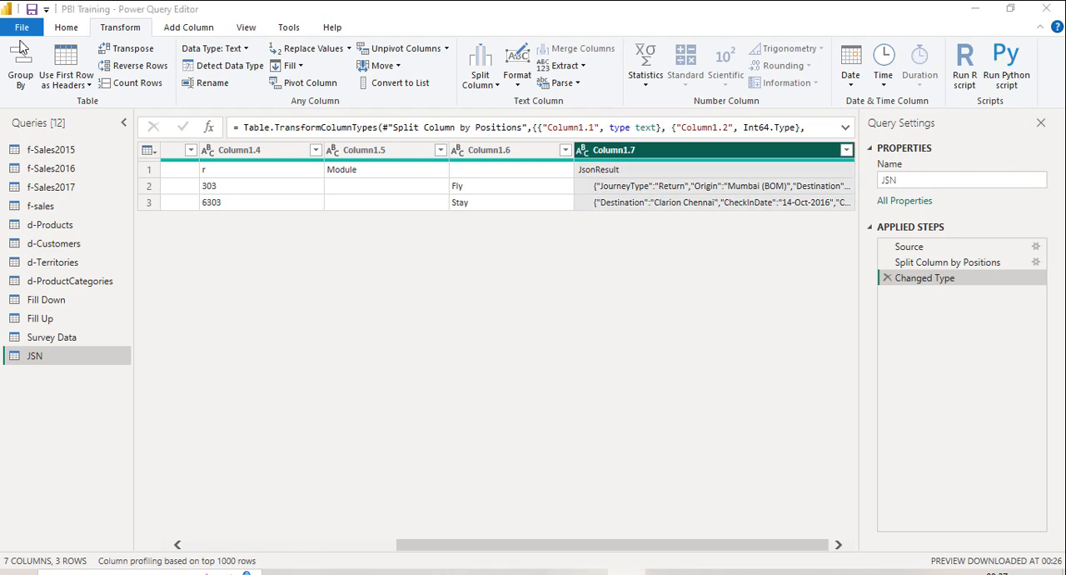
click(67, 30)
click(494, 87)
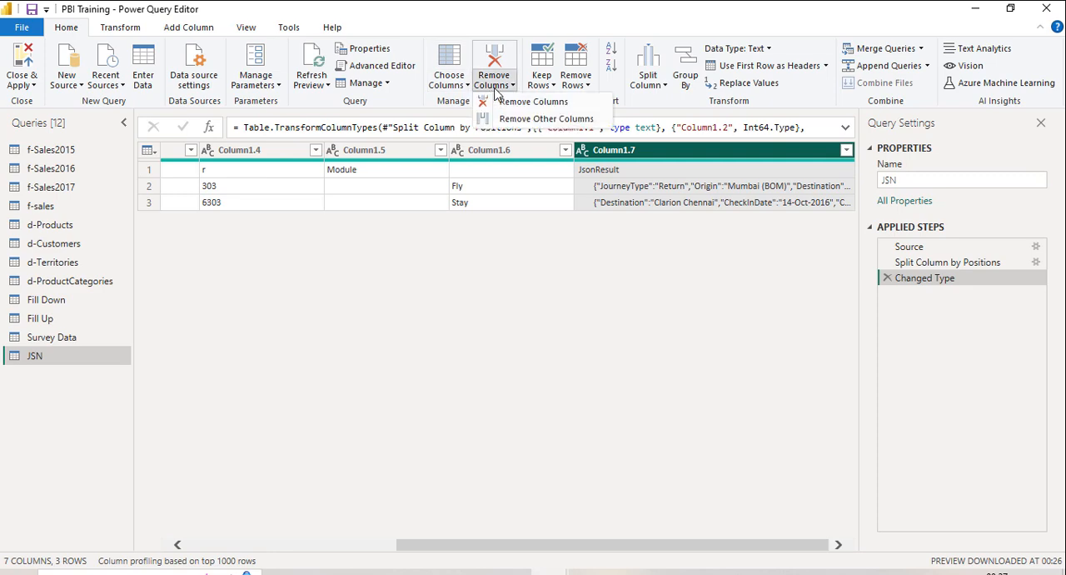
click(510, 119)
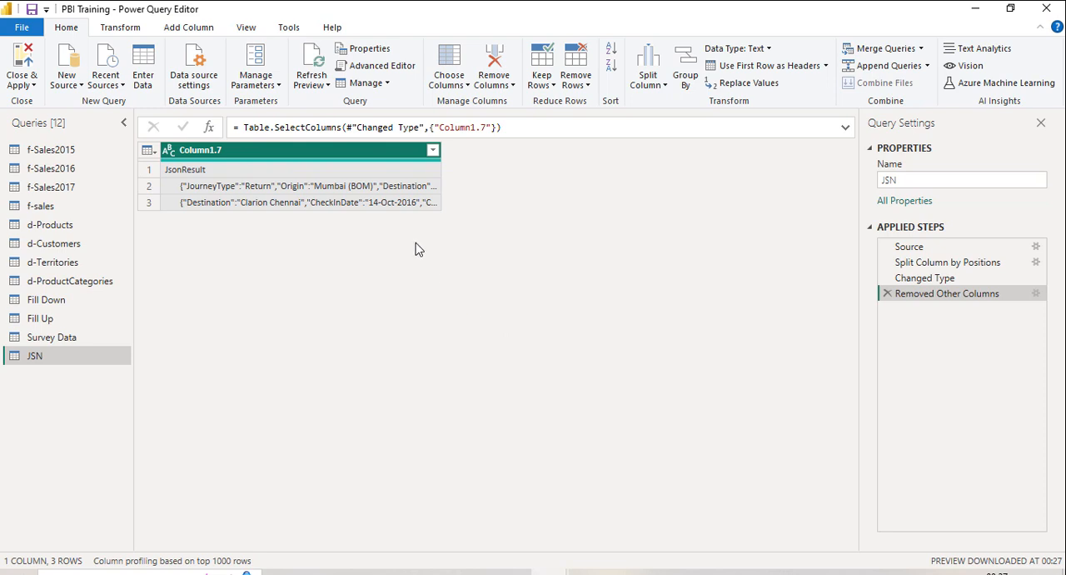
Step: Widen Column1.7 slightly and promote the first row of the JSN query to headers
drag(442, 153, 473, 151)
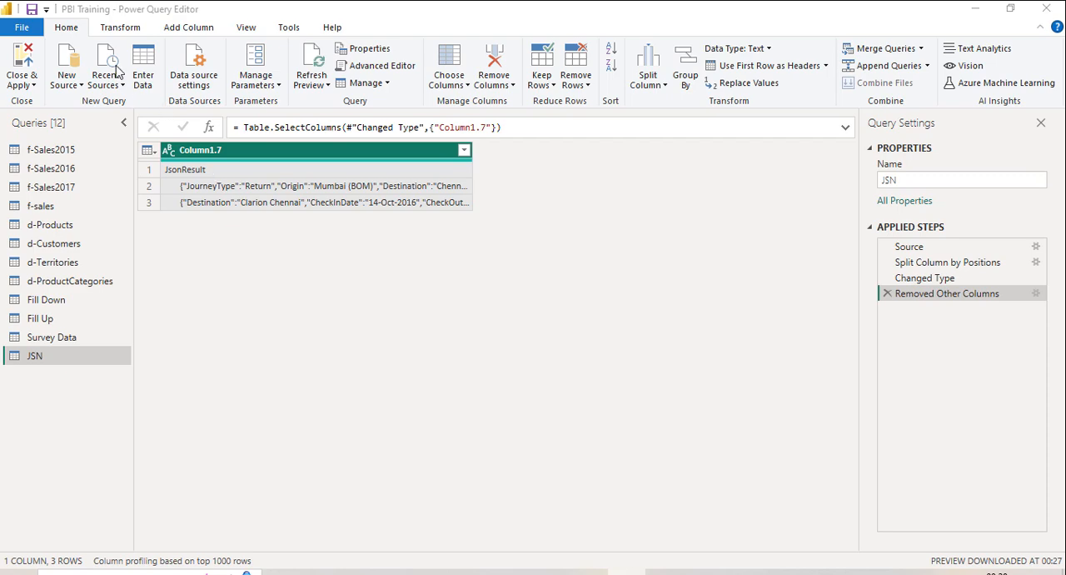
click(123, 29)
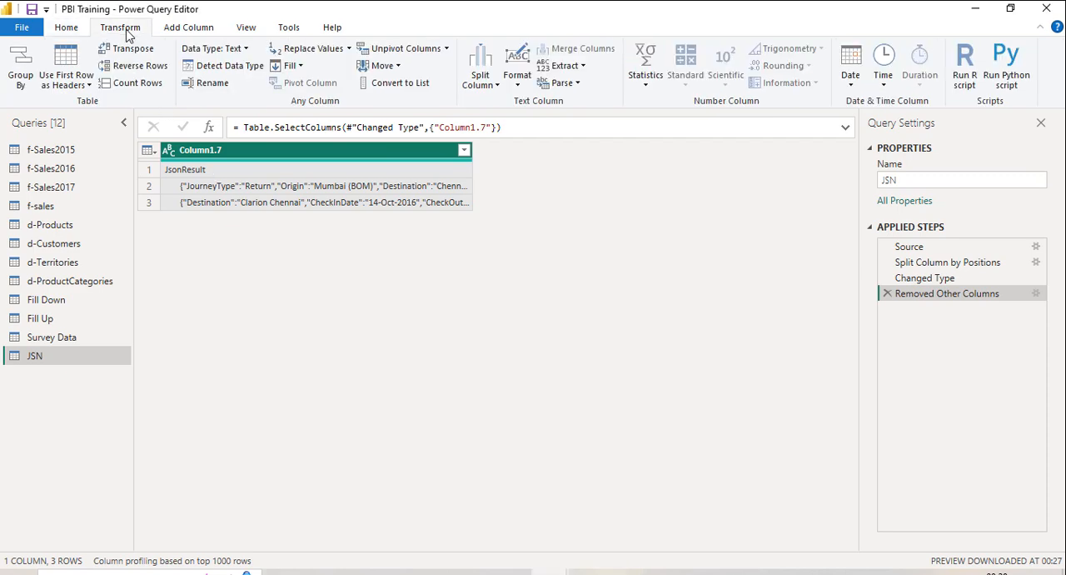
click(75, 65)
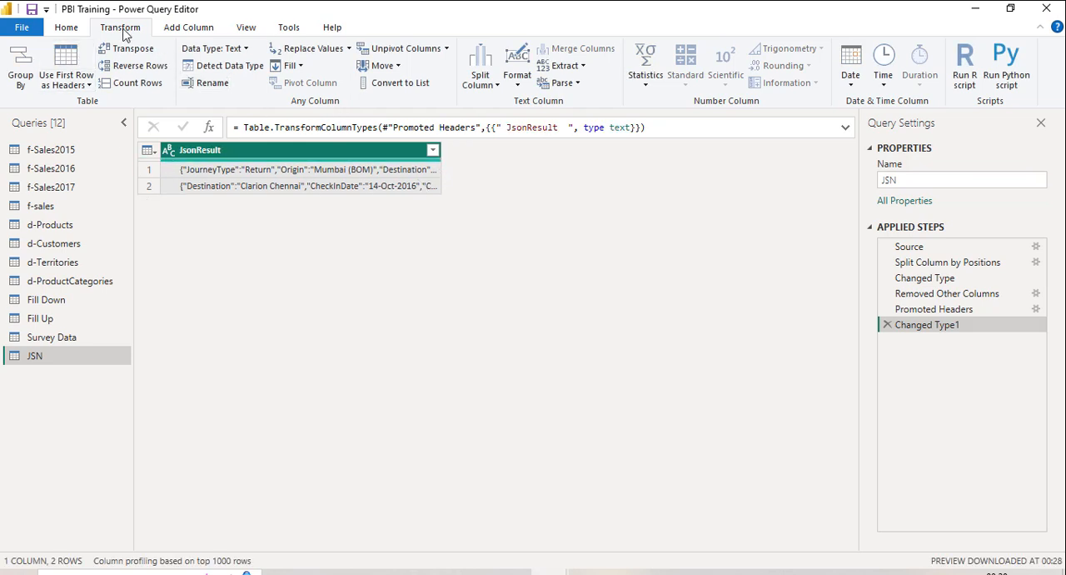
Step: Parse the JsonResult column as JSON and expand its records into all listed fields without the original column name prefix
click(577, 85)
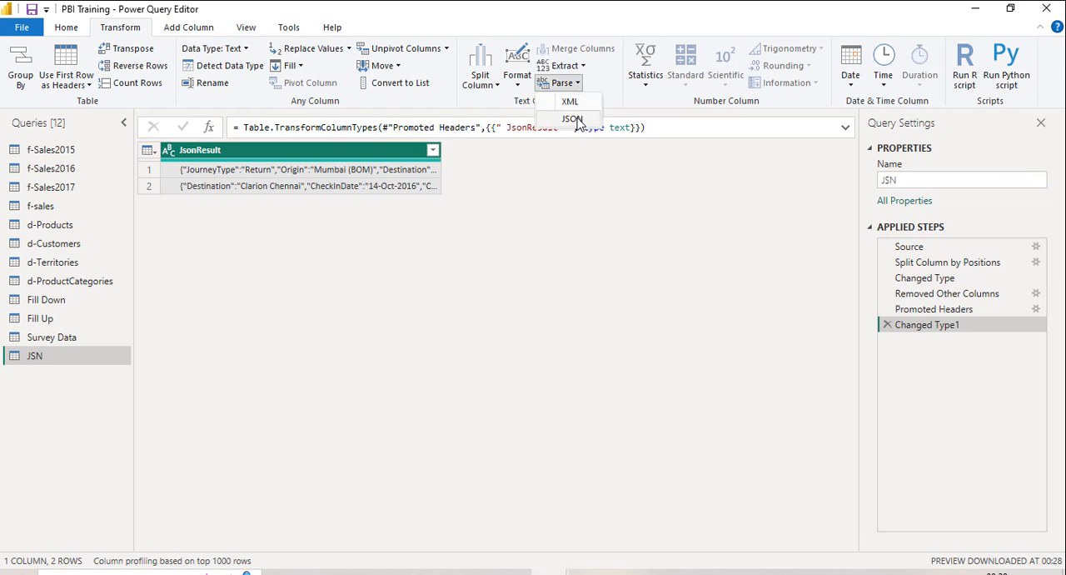
click(573, 119)
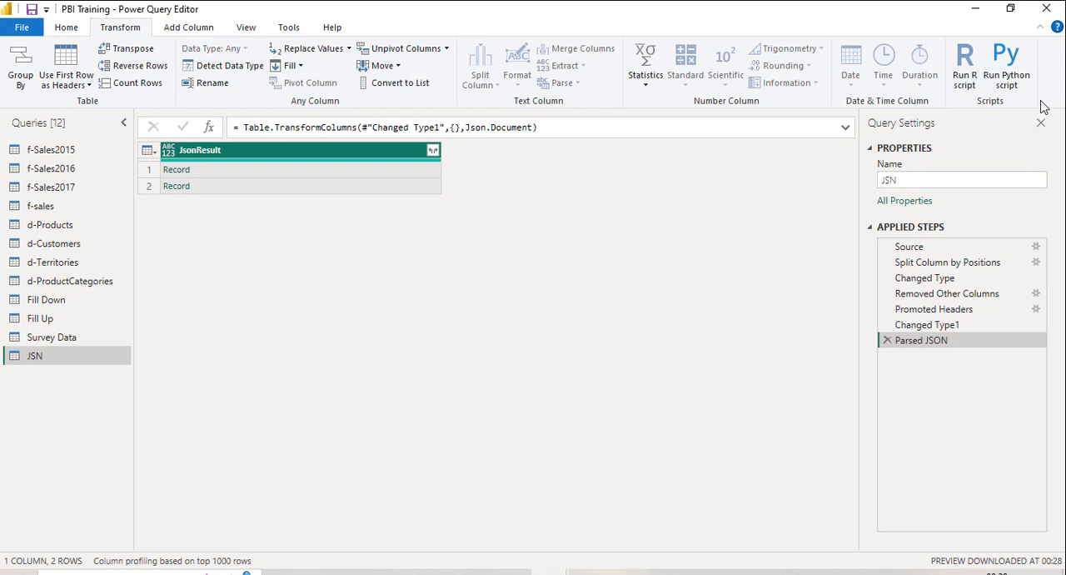
click(432, 150)
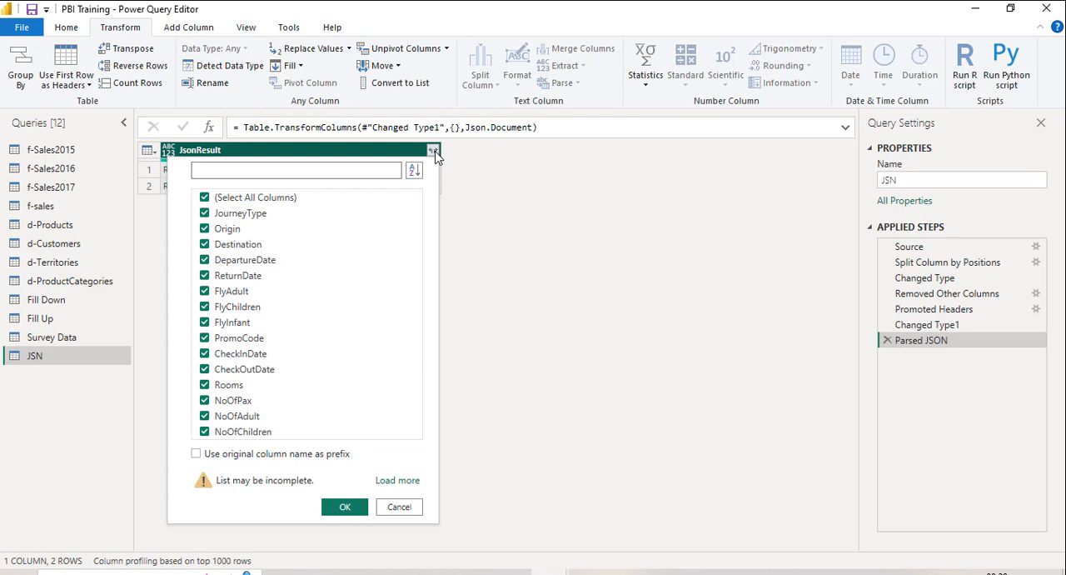
click(349, 509)
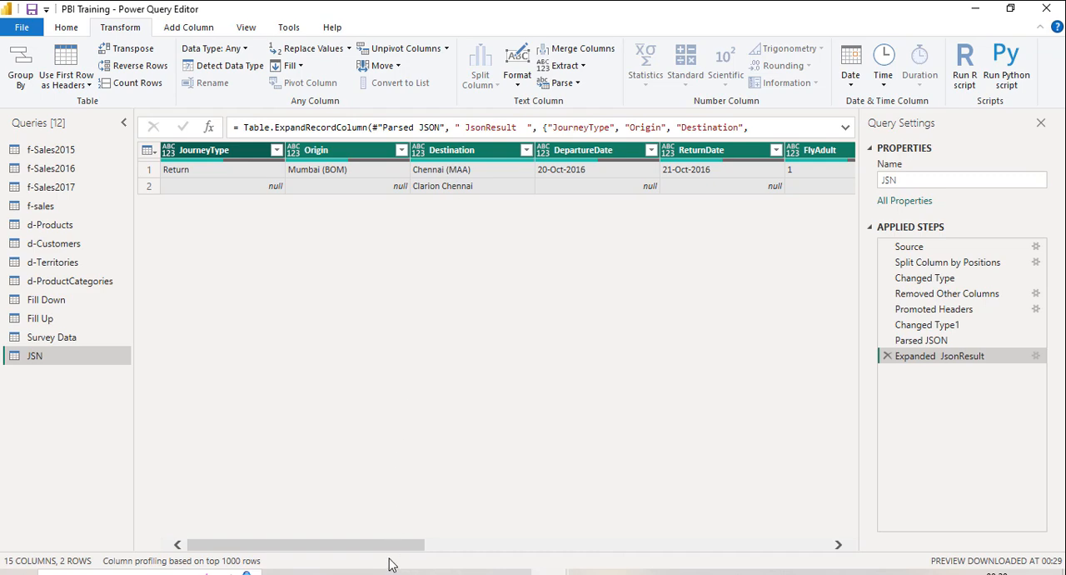
drag(405, 547, 631, 542)
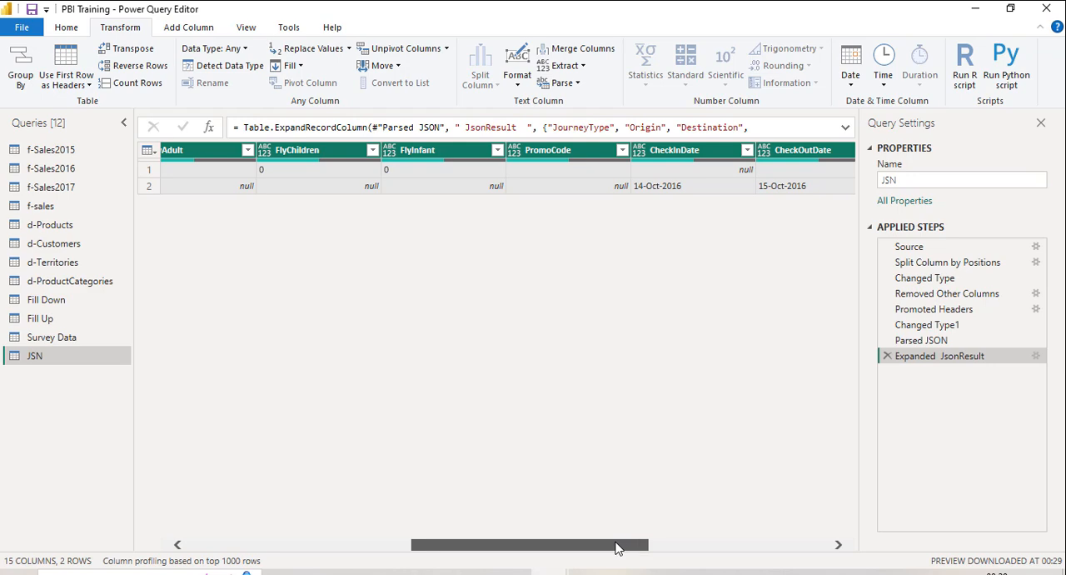
drag(465, 549, 298, 549)
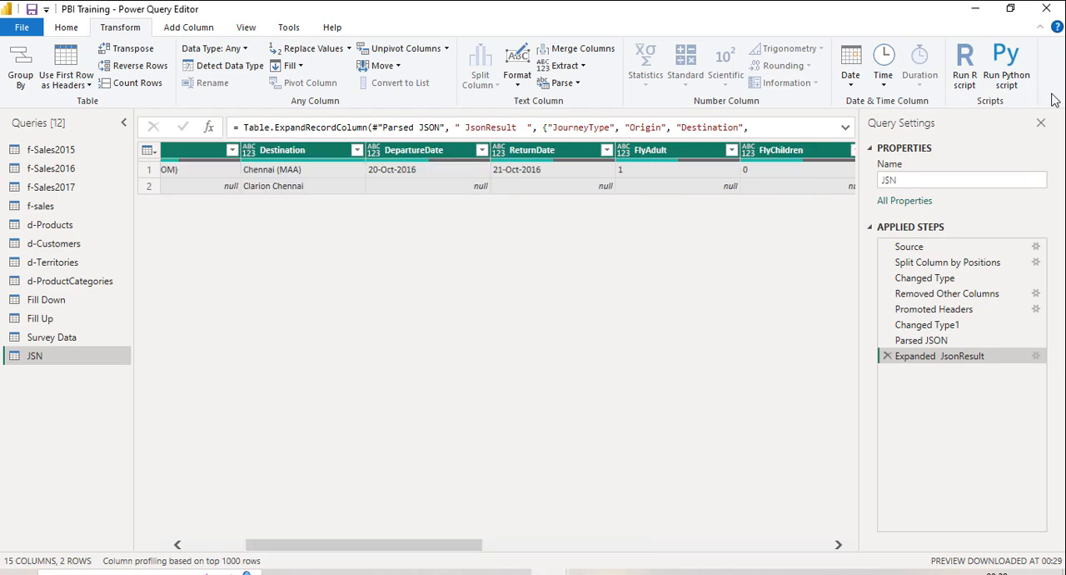
drag(411, 548, 311, 548)
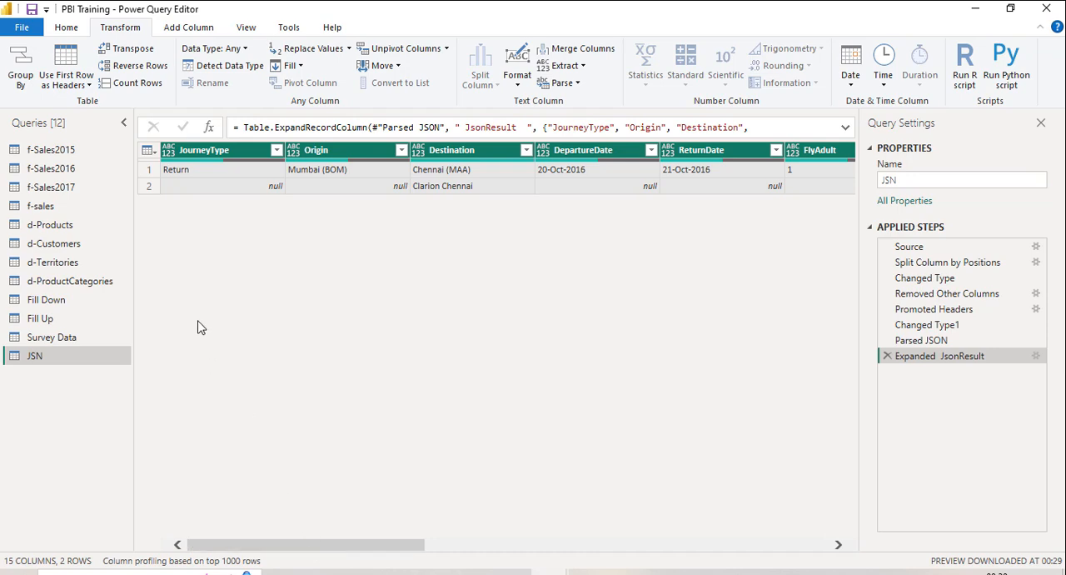